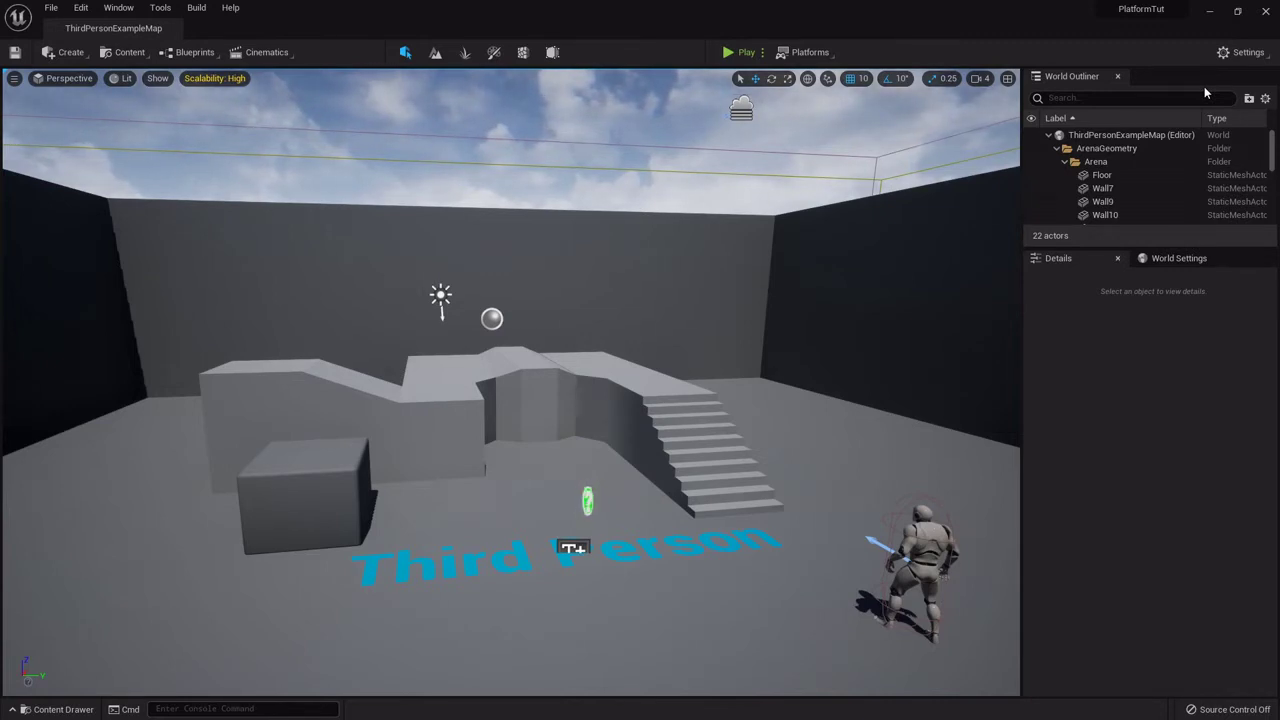
- Minimize the Unreal Editor showing the Third Person example map to reveal the Epic Games Launcher
left_click(1212, 14)
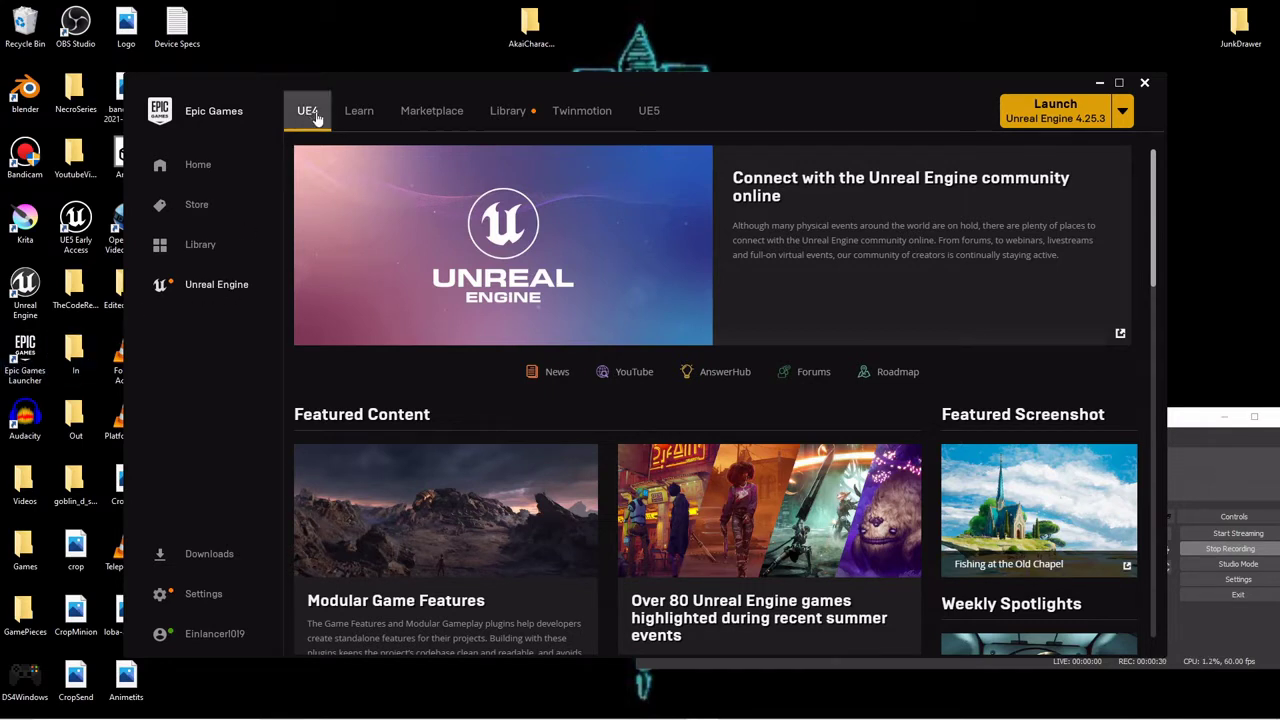
- Open the launcher's Unreal Engine 5 Library listing engine versions 4.25.3, 4.23.0, 5.0.0 and projects
left_click(656, 116)
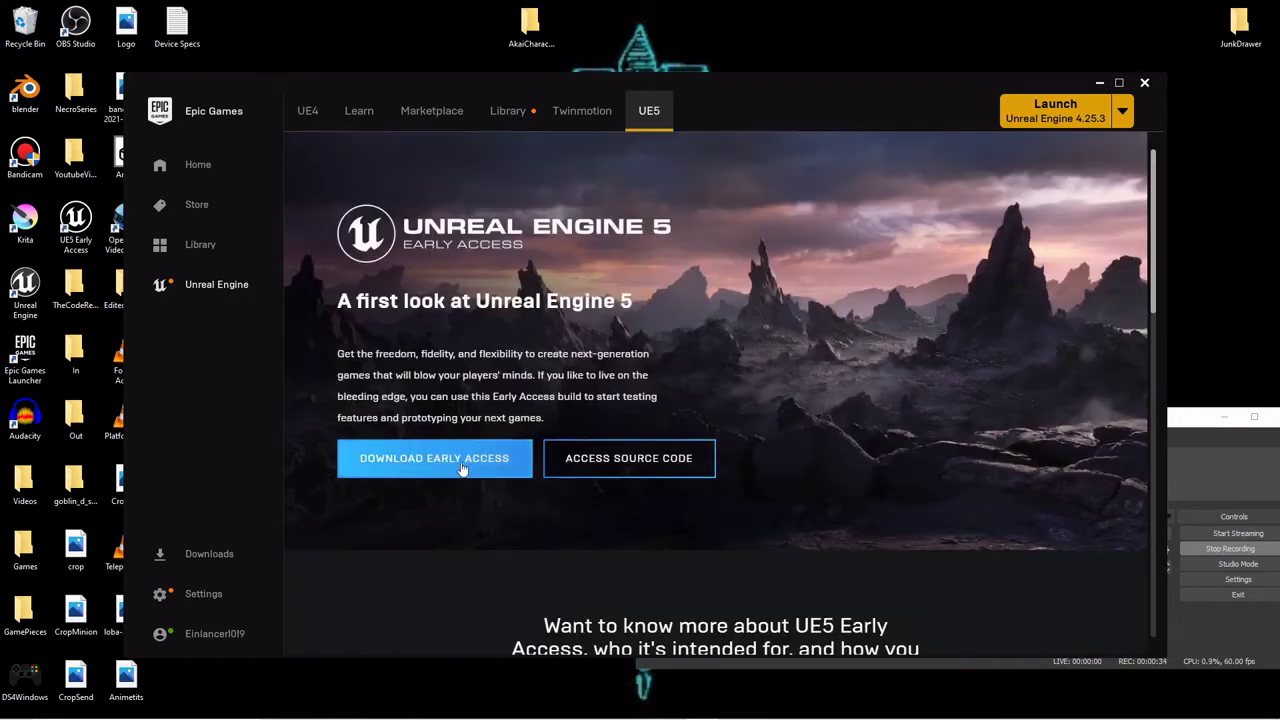
left_click(508, 112)
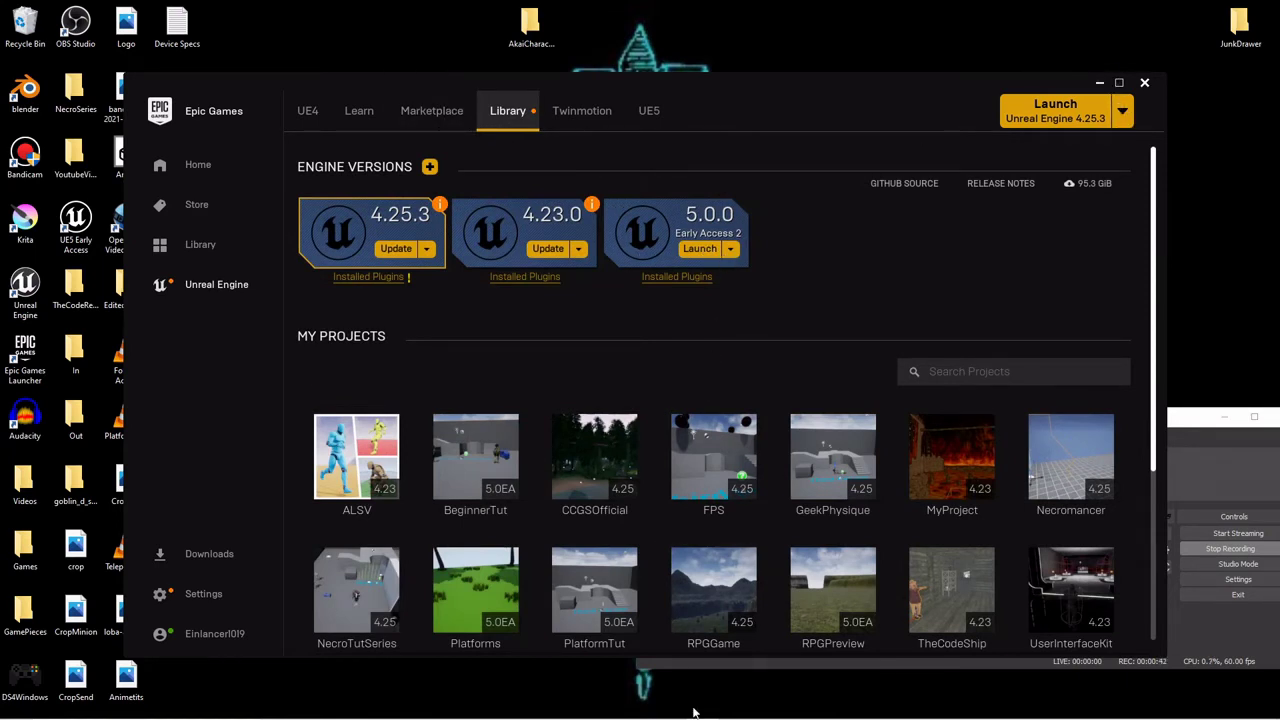
- Pick the Third Person game template with project name MyProject2, then return to the PlatformTut editor
mouse_move(674, 712)
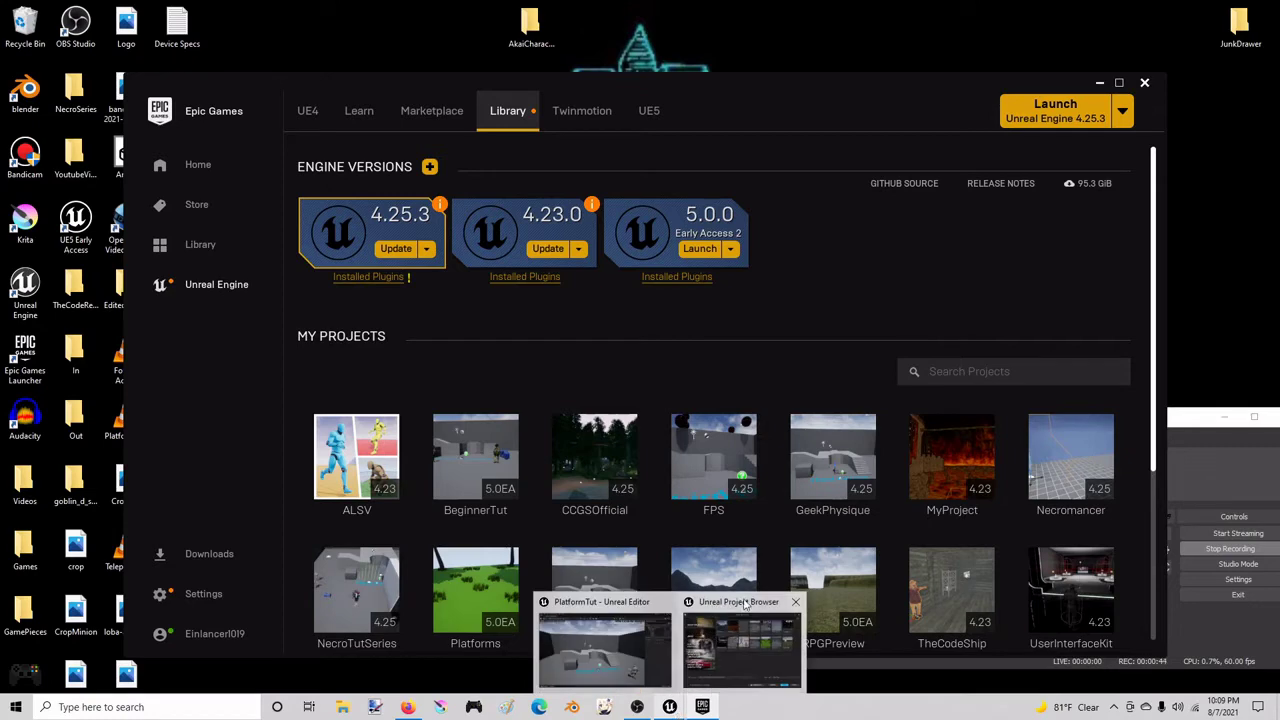
left_click(745, 605)
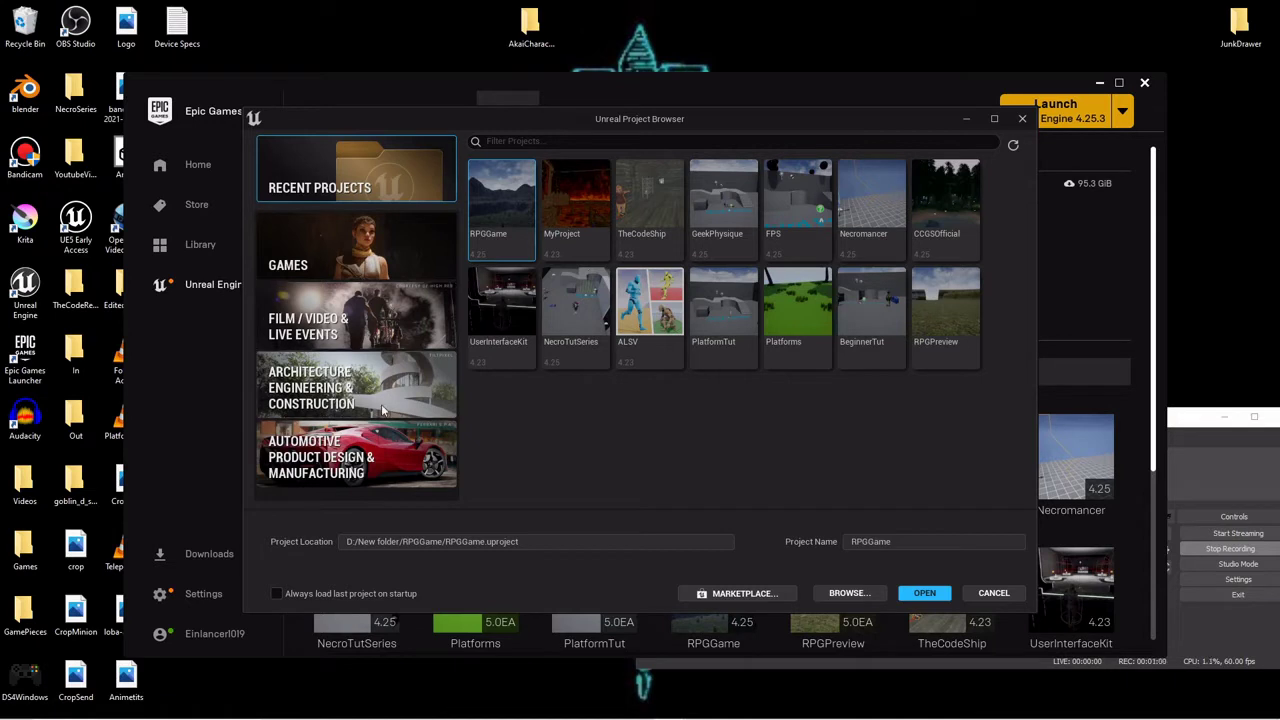
left_click(396, 259)
left_click(738, 178)
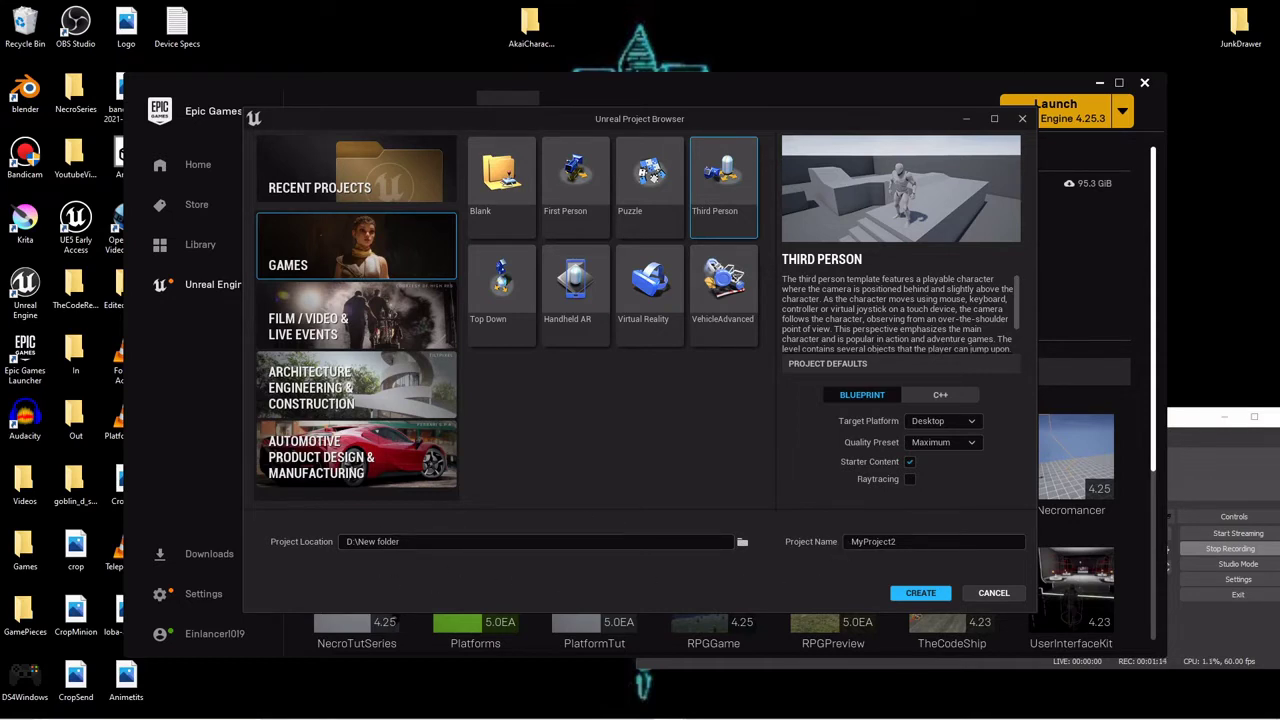
left_click(900, 541)
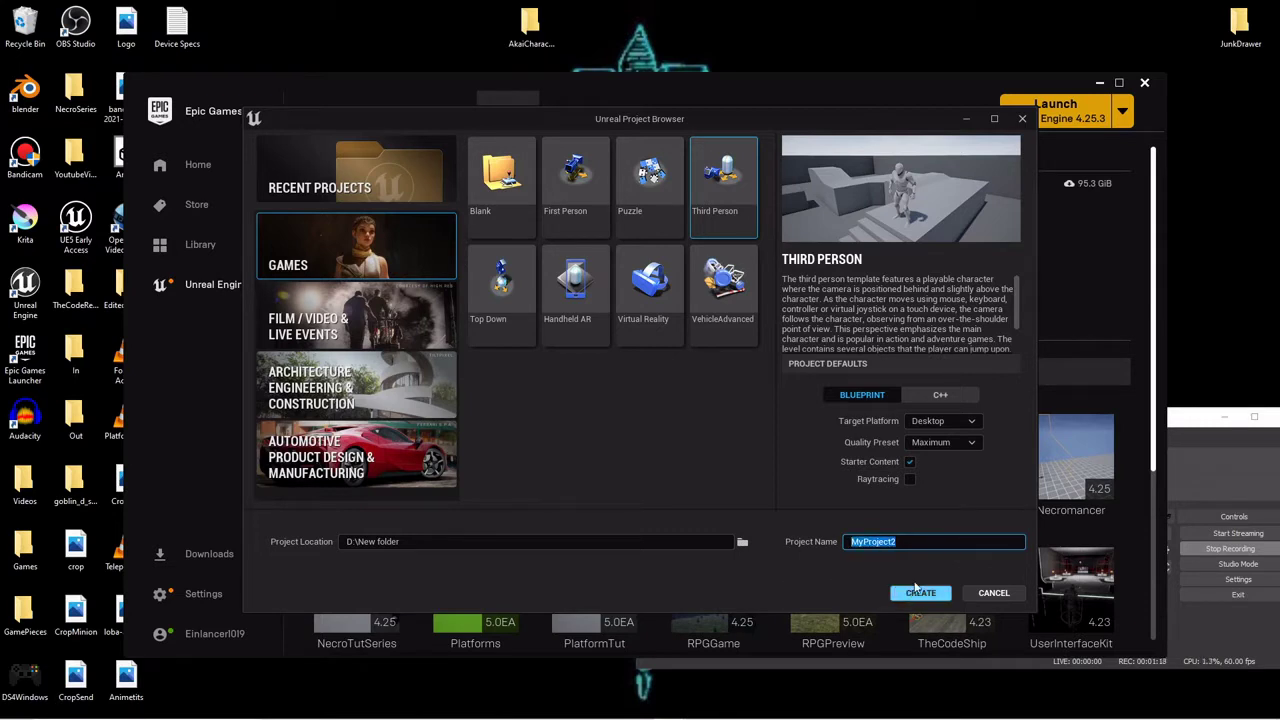
mouse_move(679, 708)
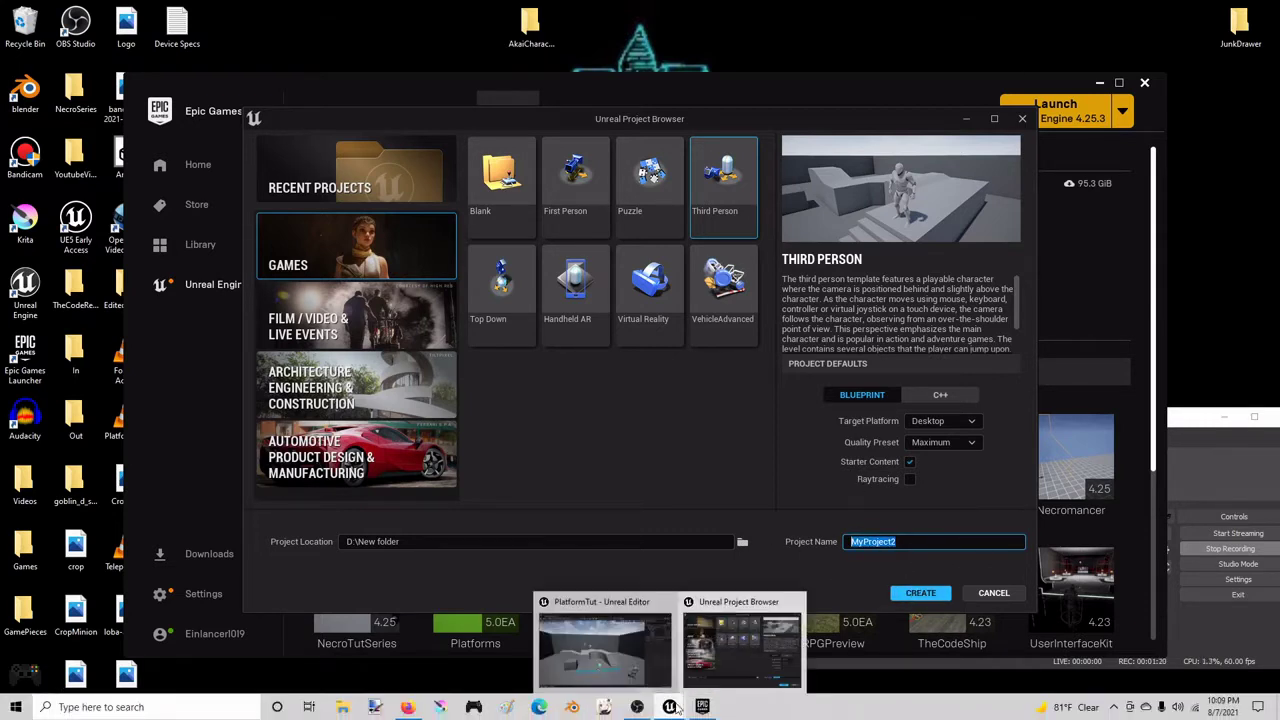
left_click(619, 603)
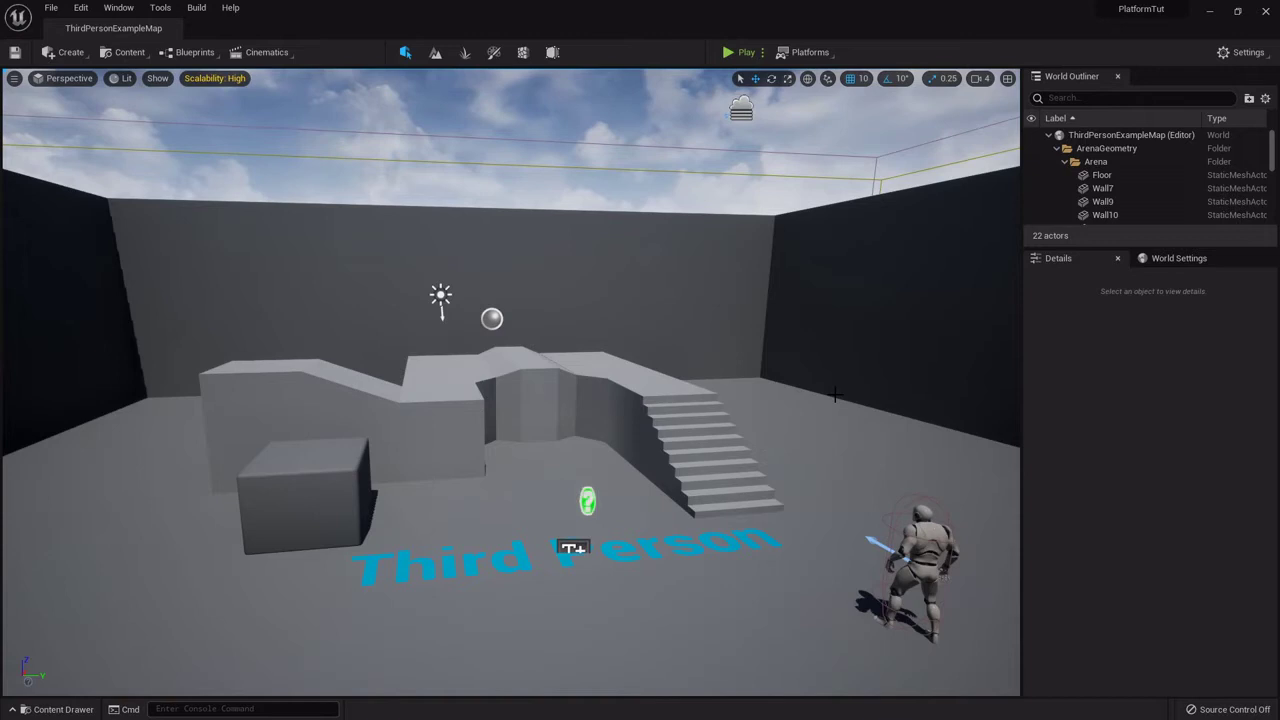
- Open the Content Drawer with Ctrl+Space and dock it below the viewport, showing ThirdPersonBP
right_click_drag(835, 395, 808, 377)
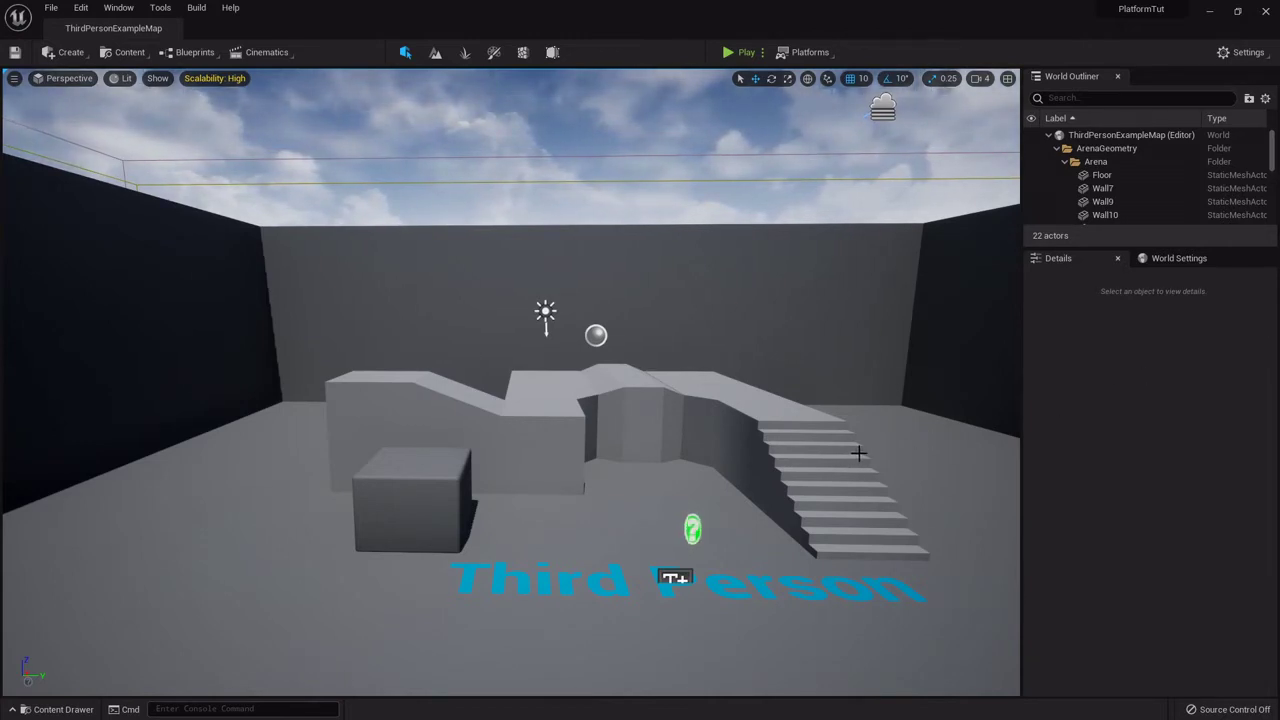
key("ctrl+space")
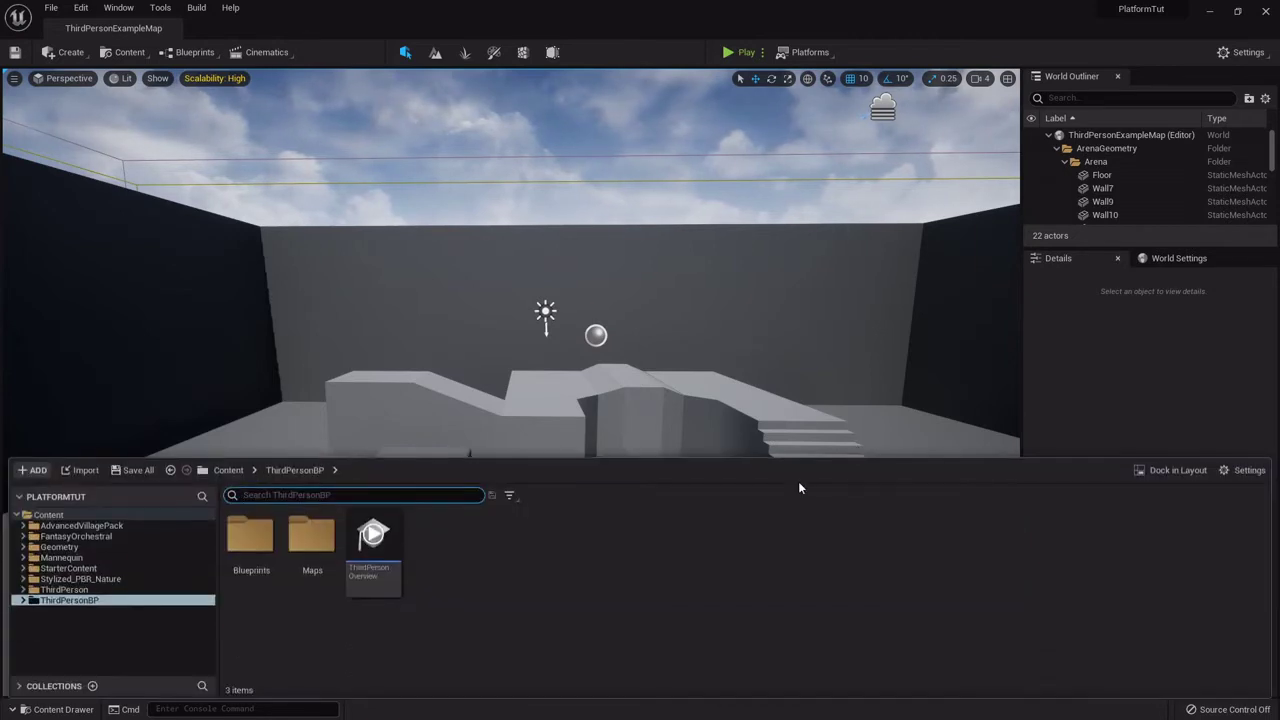
key("ctrl+space")
key("ctrl+space")
key("ctrl+space")
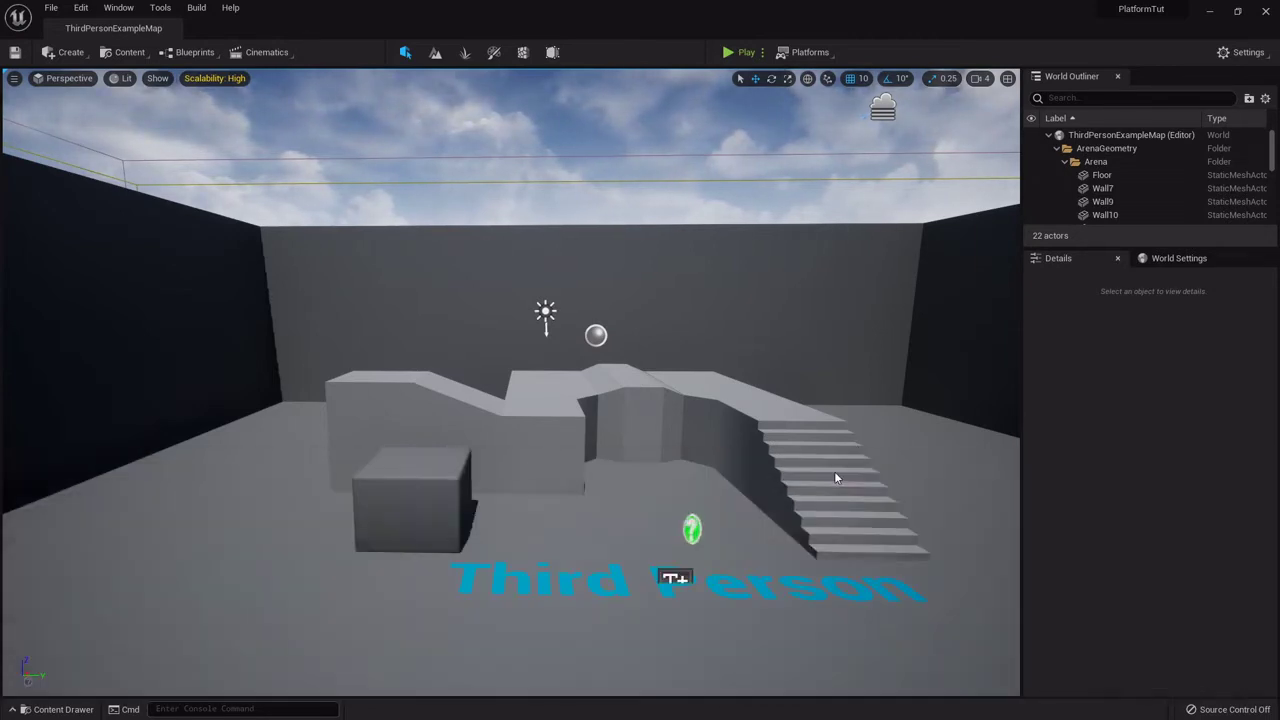
key("ctrl+space")
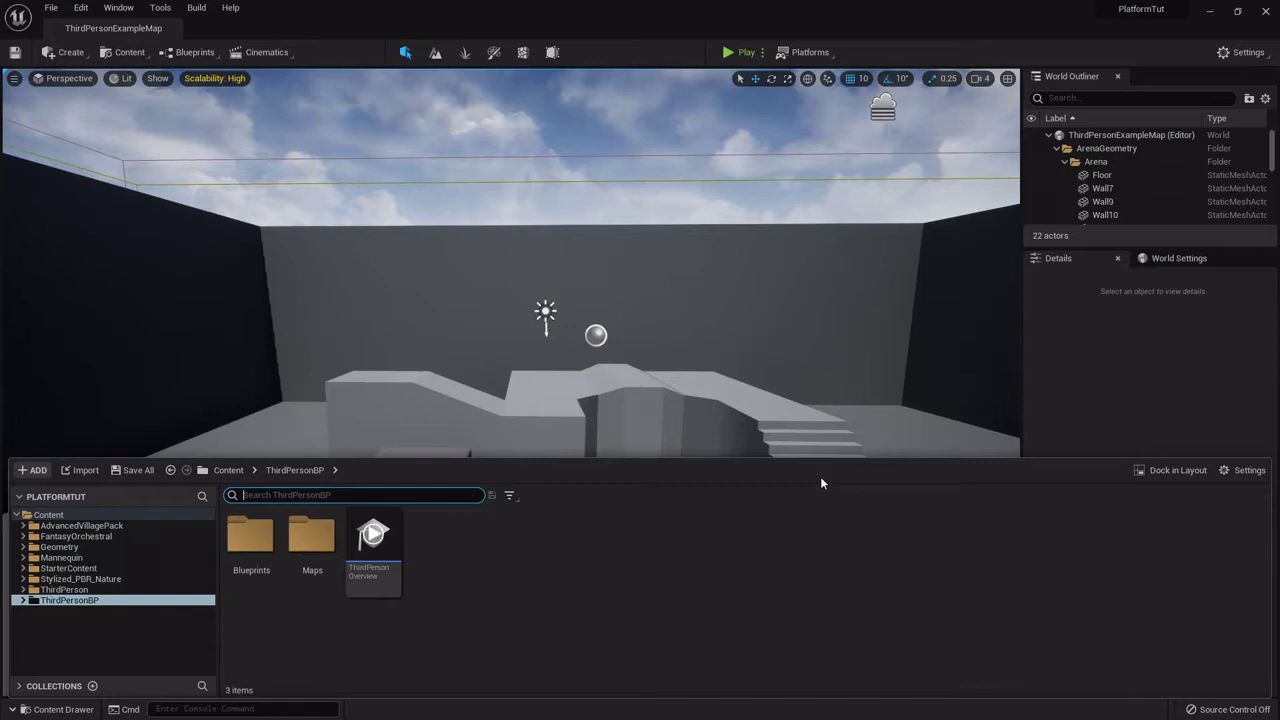
key("ctrl+space")
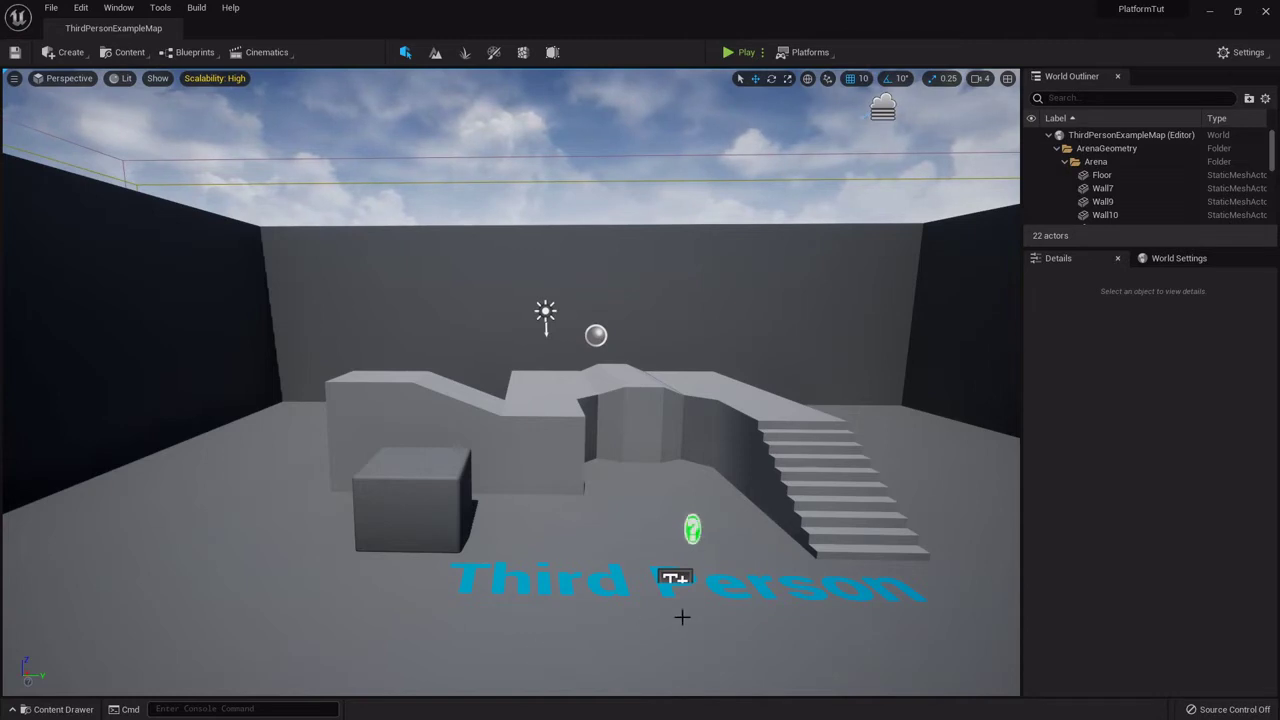
key("ctrl+space")
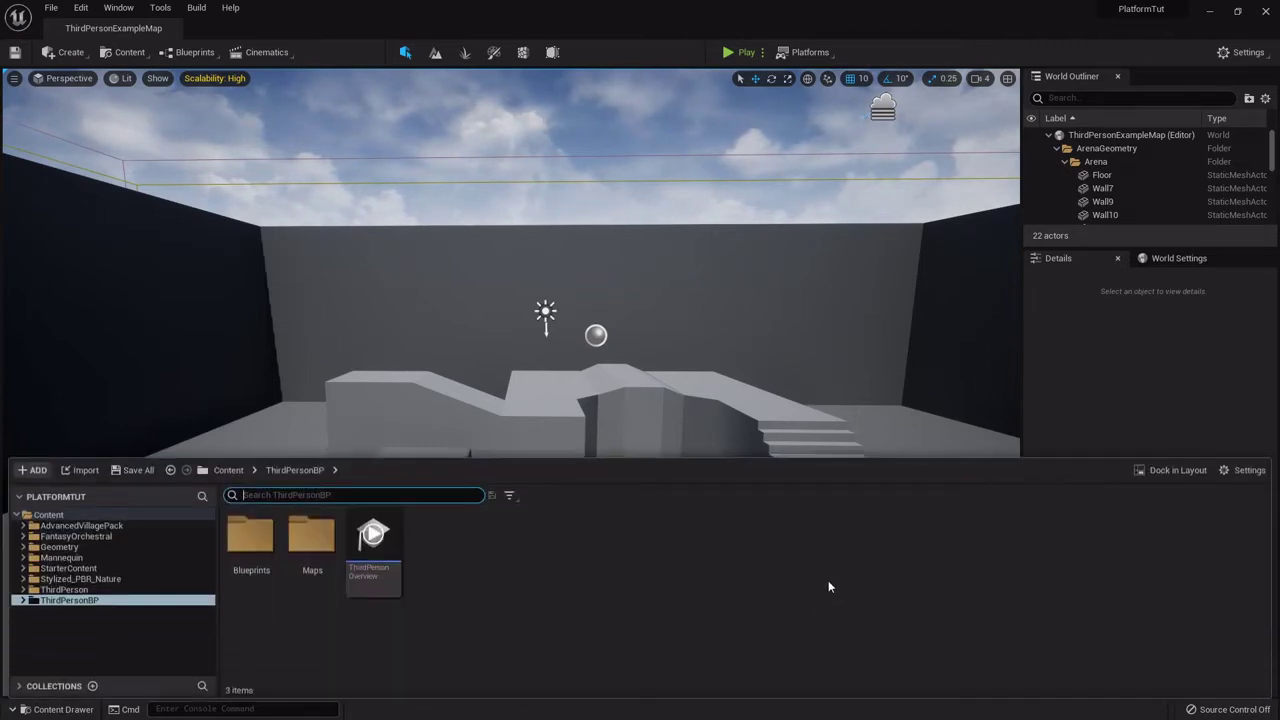
left_click(1180, 473)
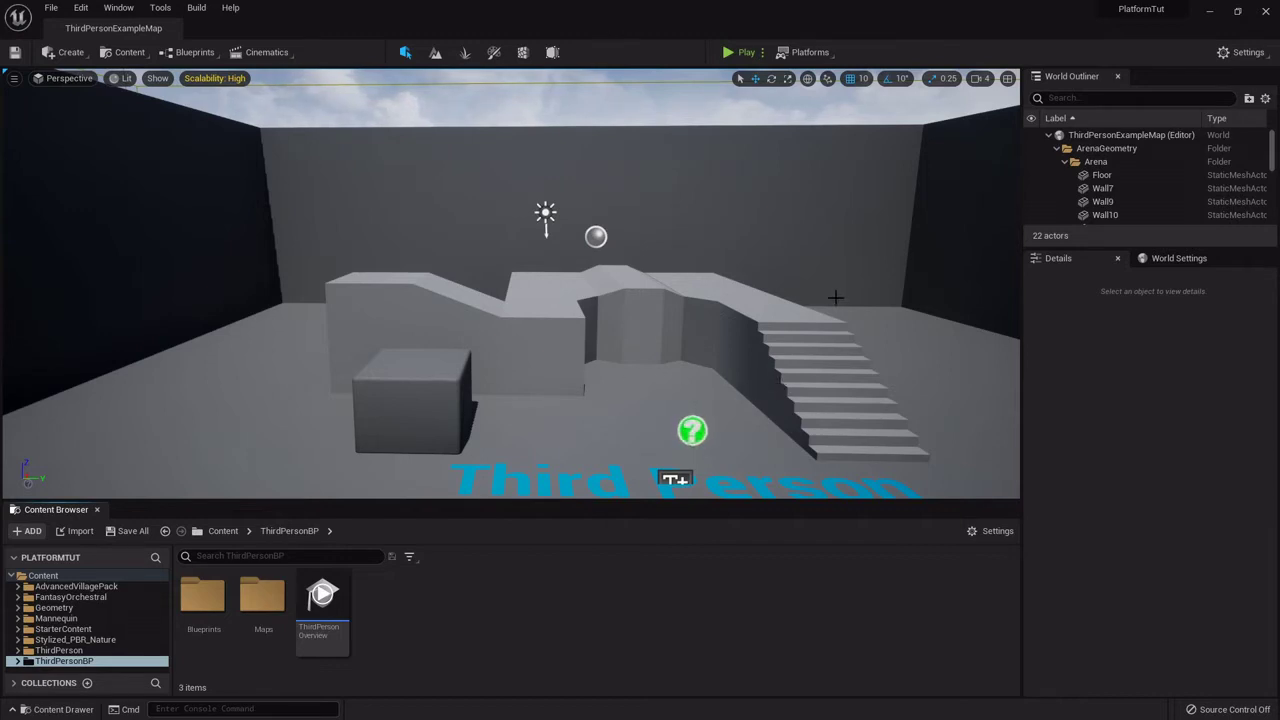
- Close the Project Browser and search the Marketplace for free 'stylized' assets
left_click(1210, 12)
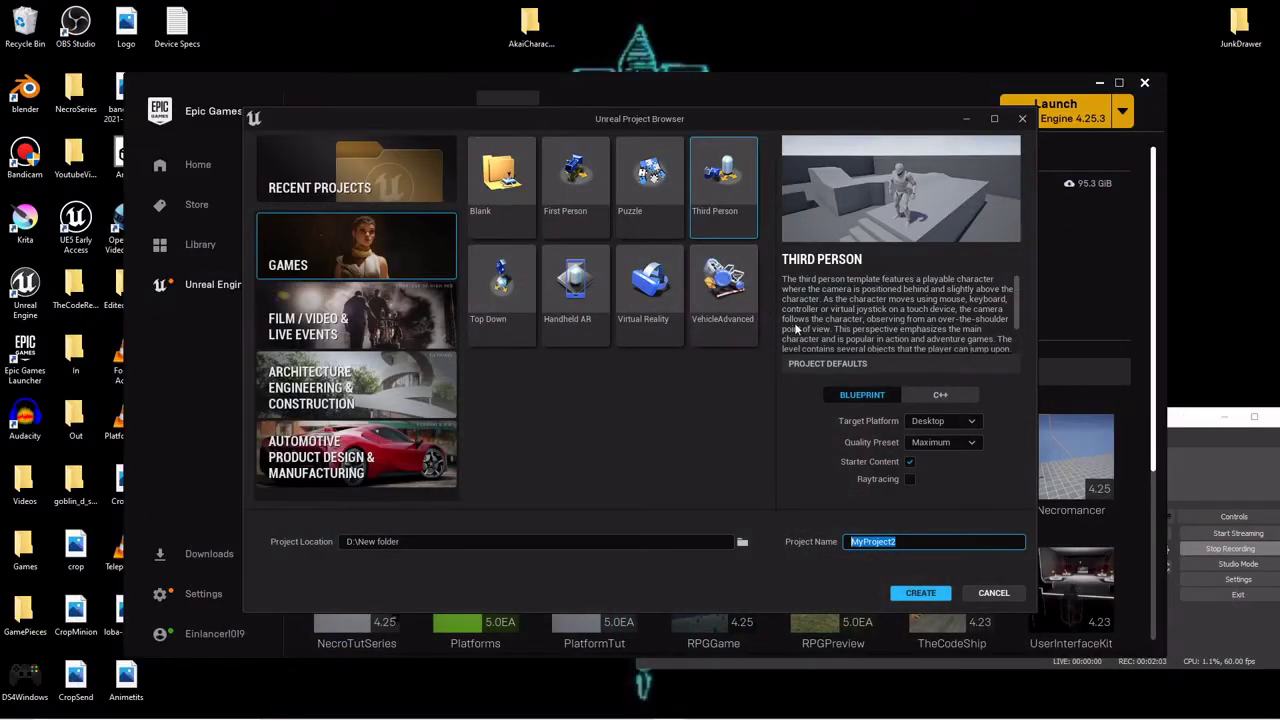
left_click(1022, 119)
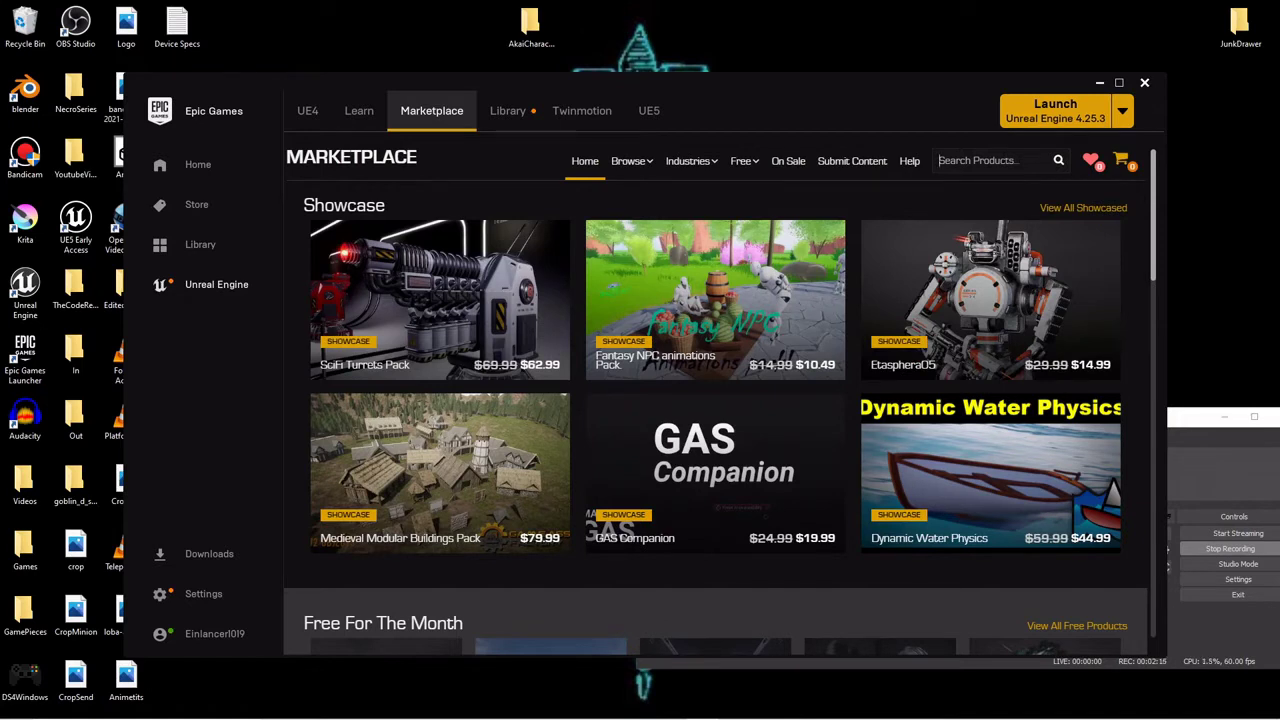
type("stylized")
key("Return")
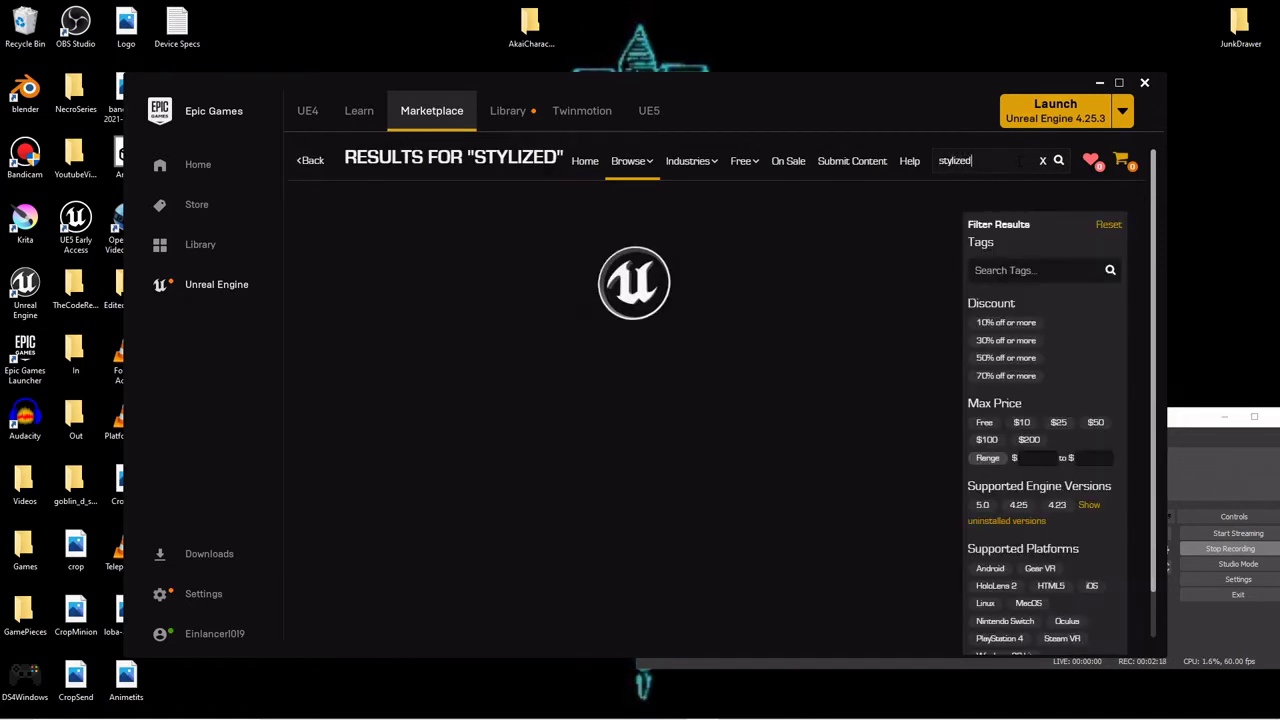
left_click(986, 423)
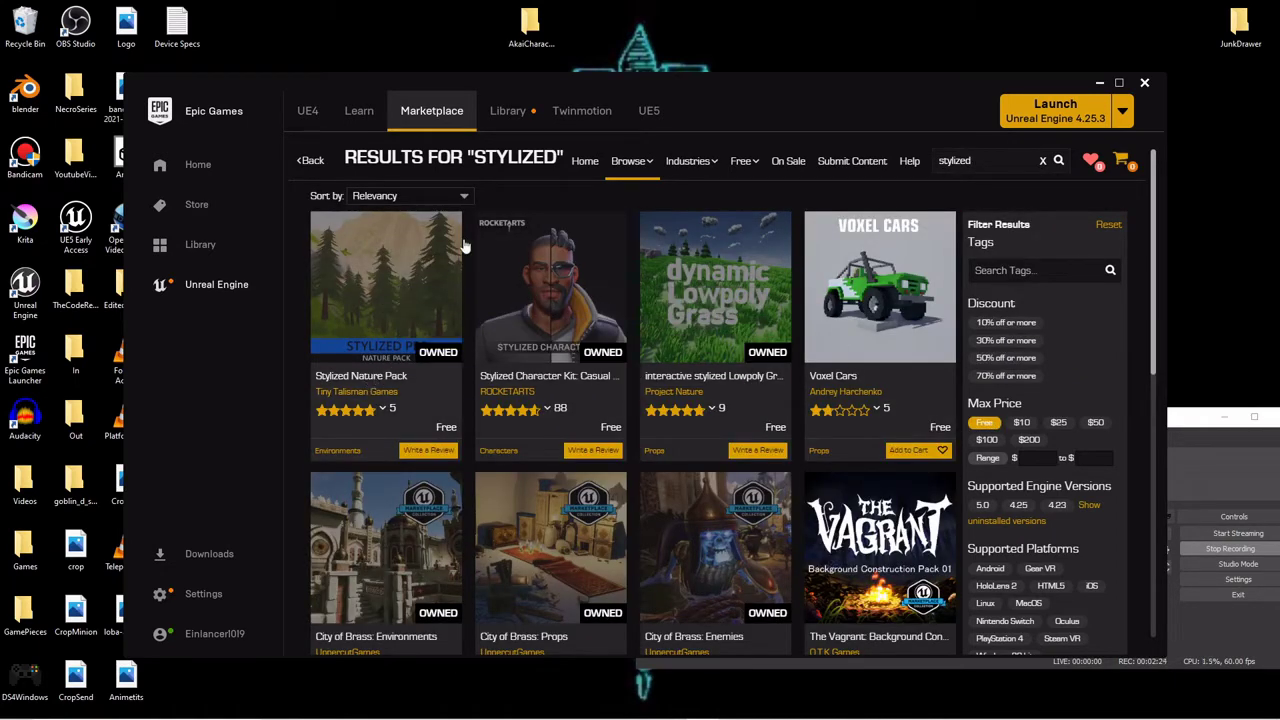
- Search free Marketplace items for 'advanced' and 'fantasy', then close the Epic Games Launcher
double_click(975, 161)
type("advanced")
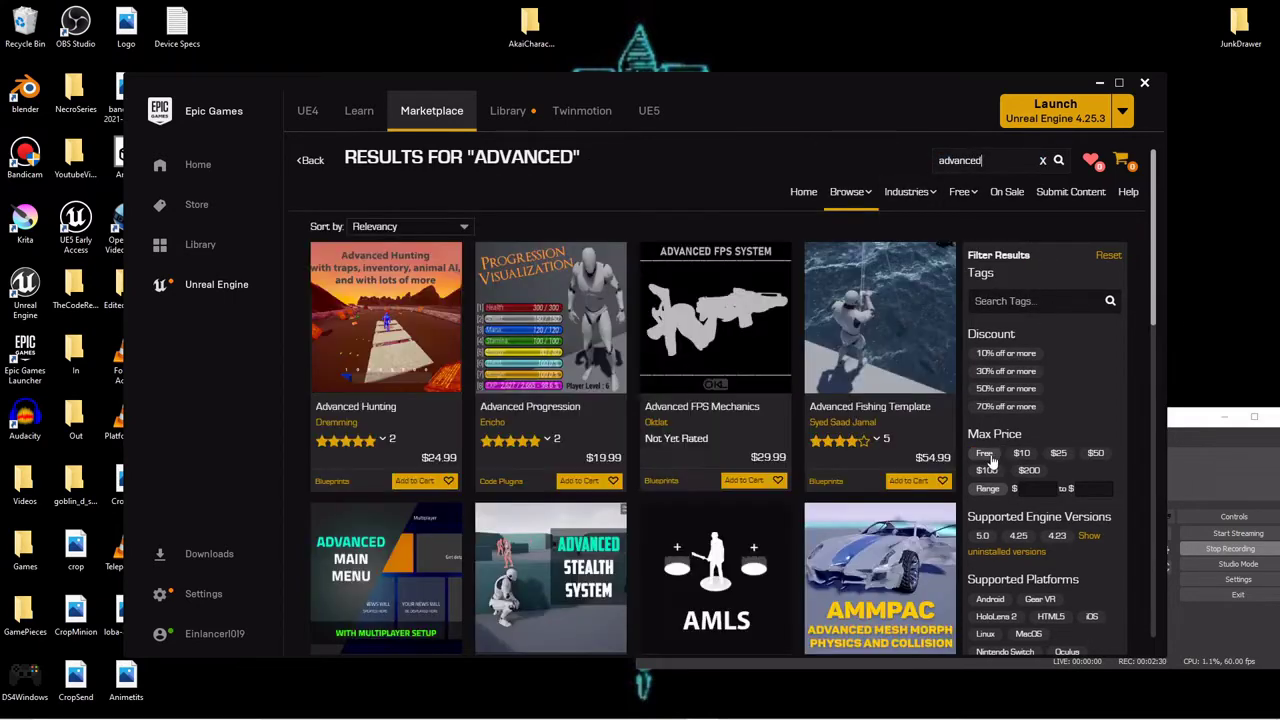
left_click(988, 453)
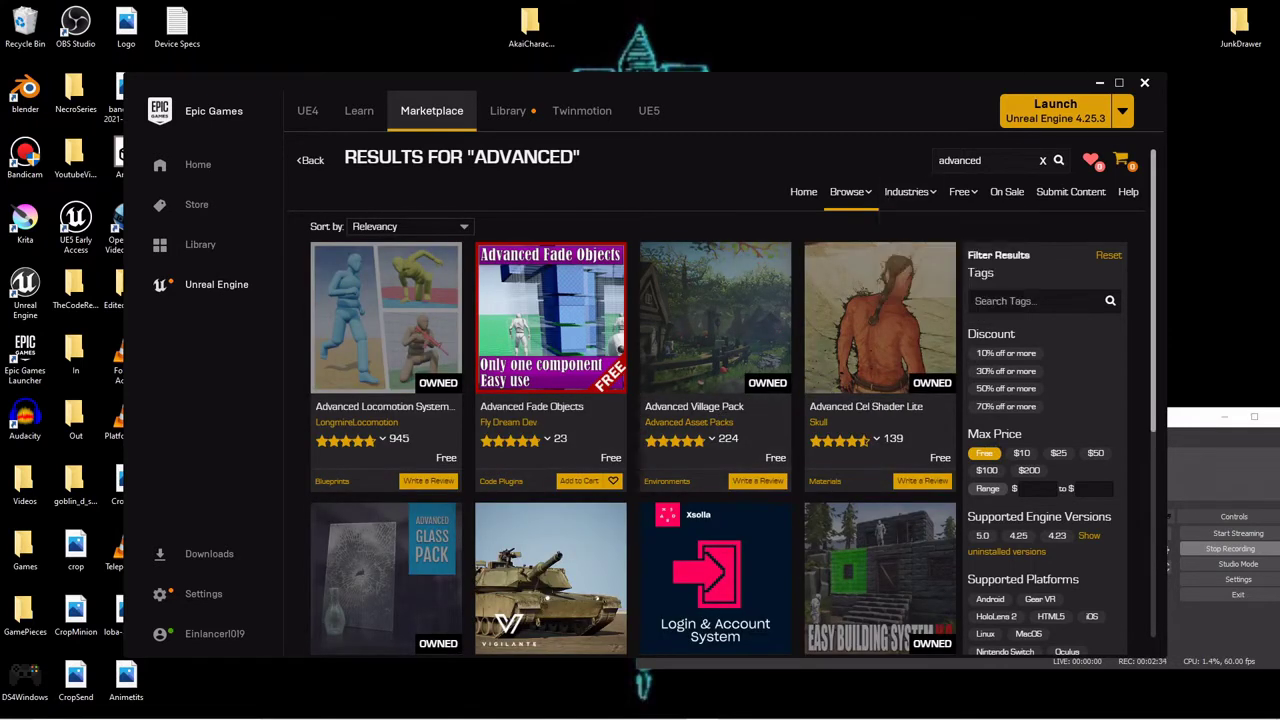
left_click_drag(1000, 162, 881, 175)
type("fantasy")
key("Return")
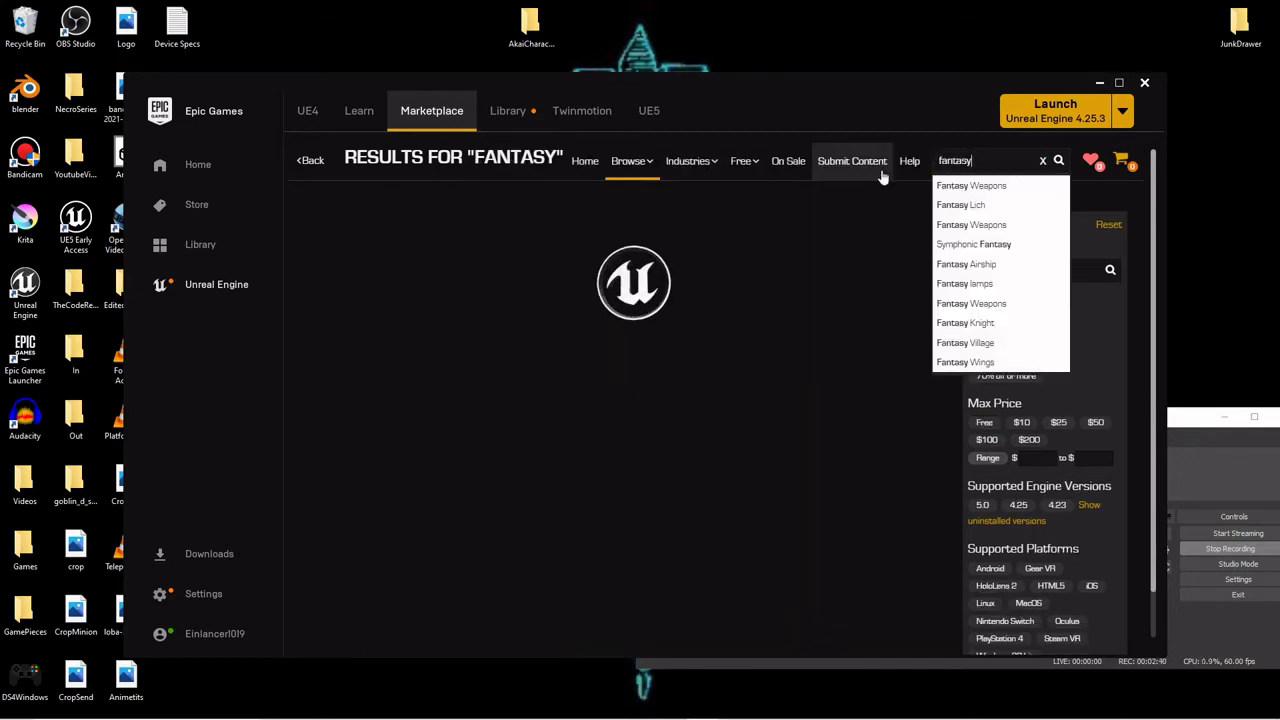
left_click(986, 424)
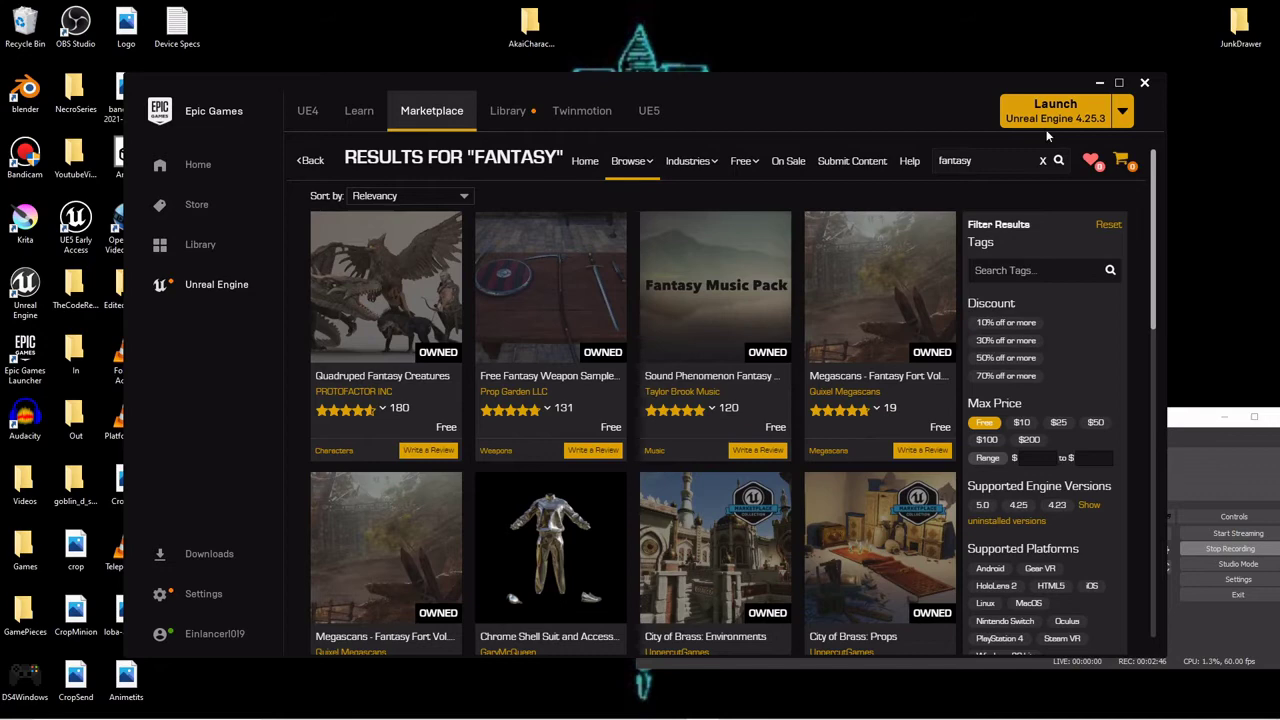
left_click(1146, 84)
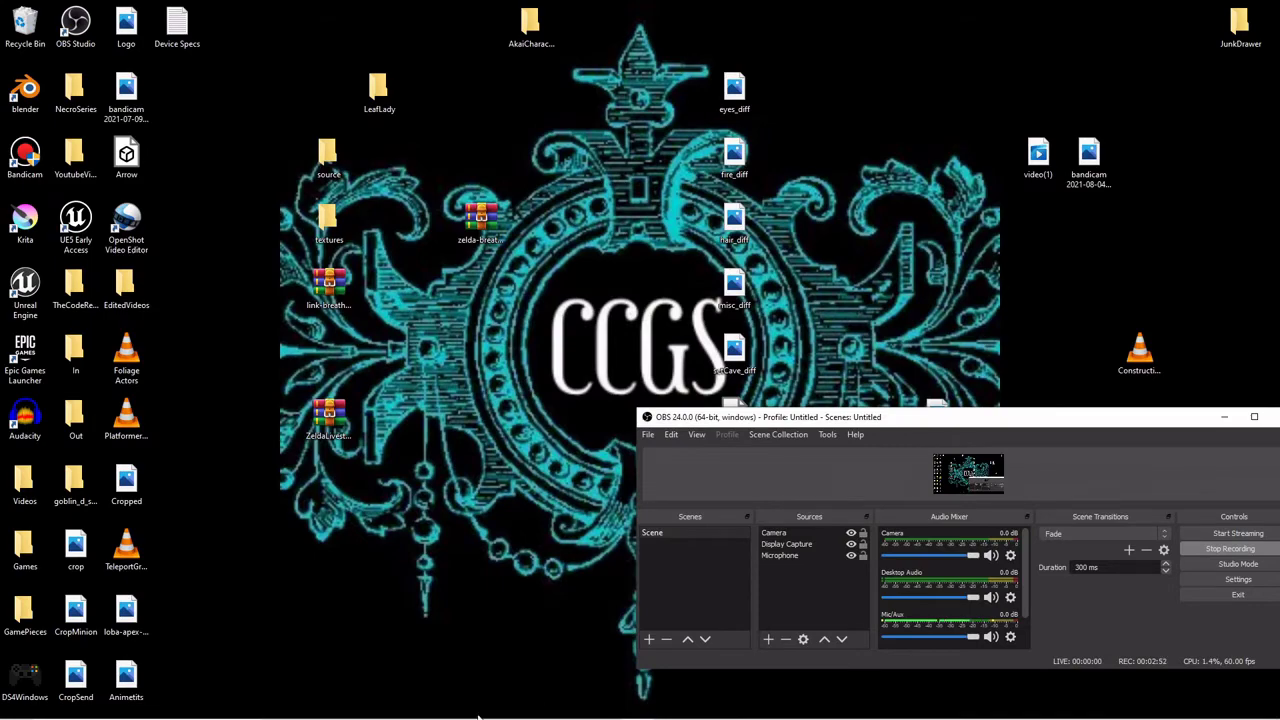
mouse_move(412, 708)
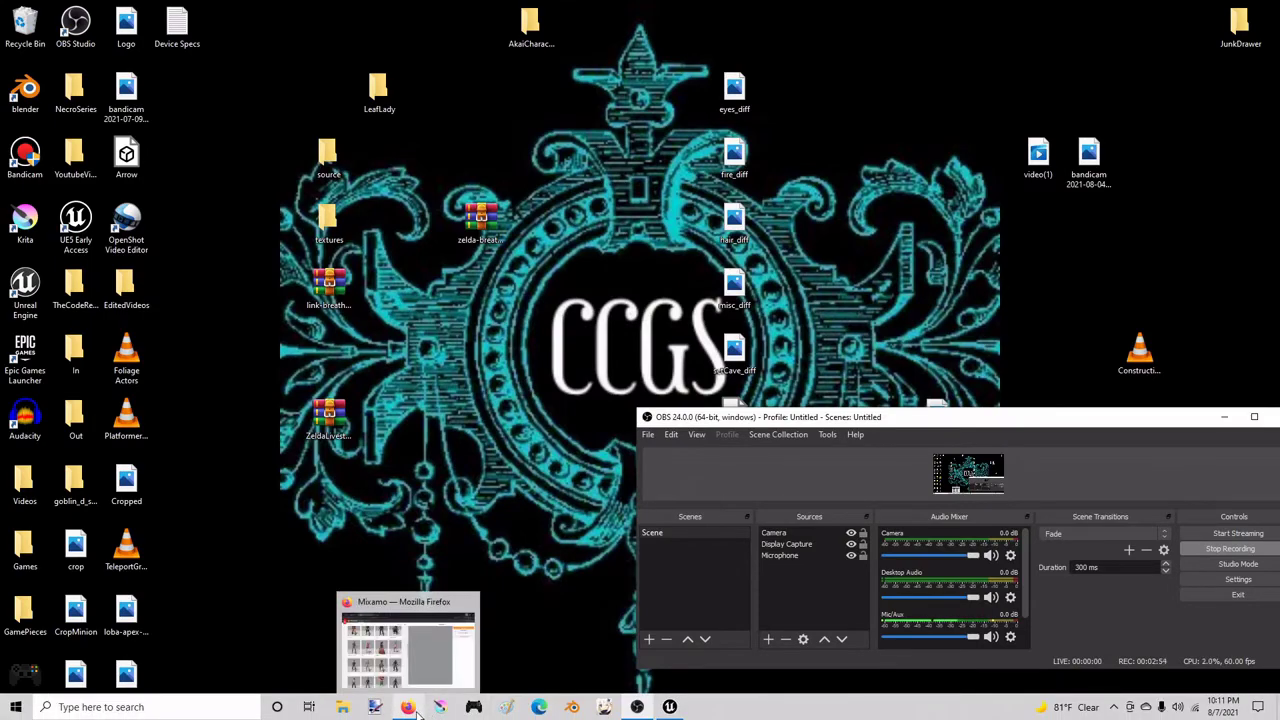
left_click(412, 707)
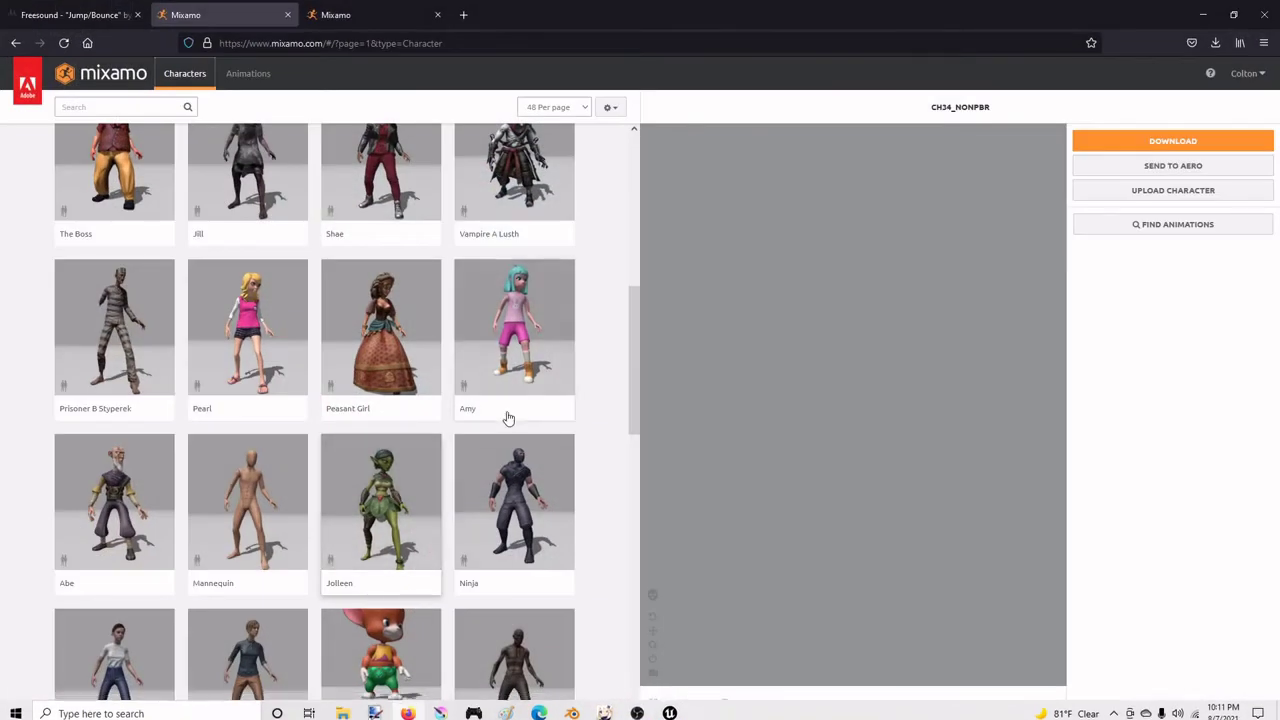
left_click(280, 235)
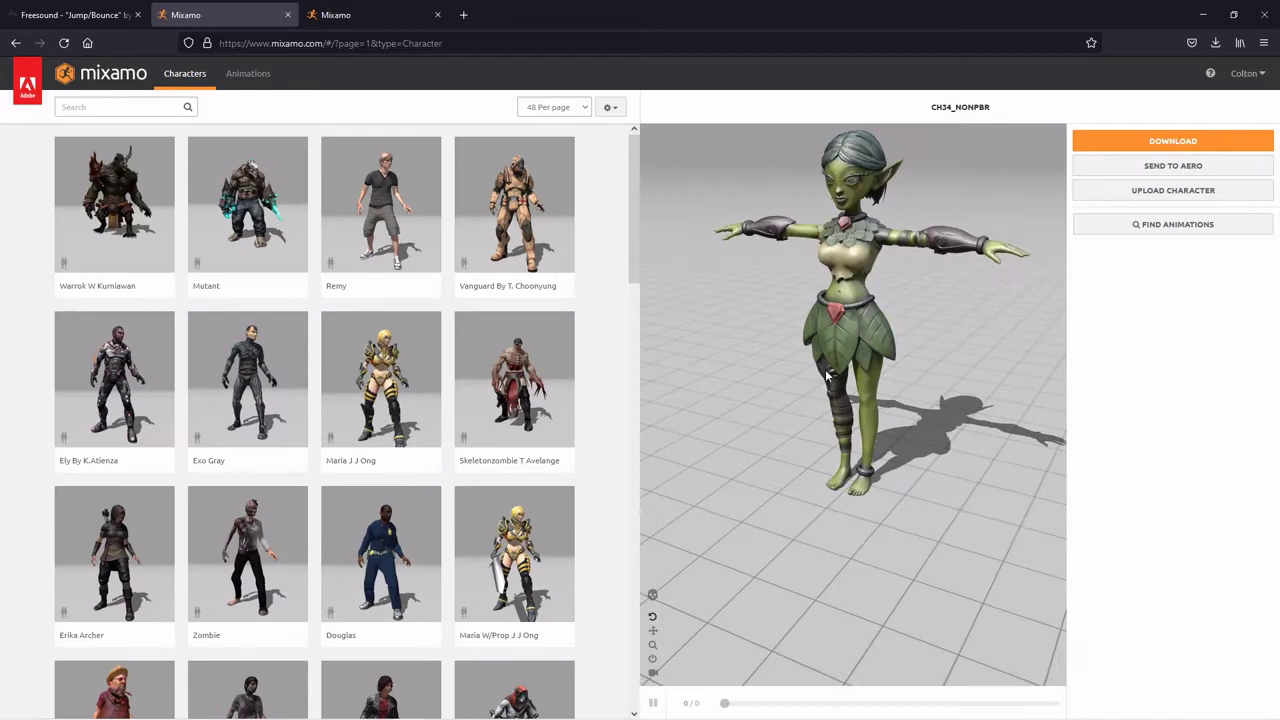
left_click_drag(907, 372, 857, 332)
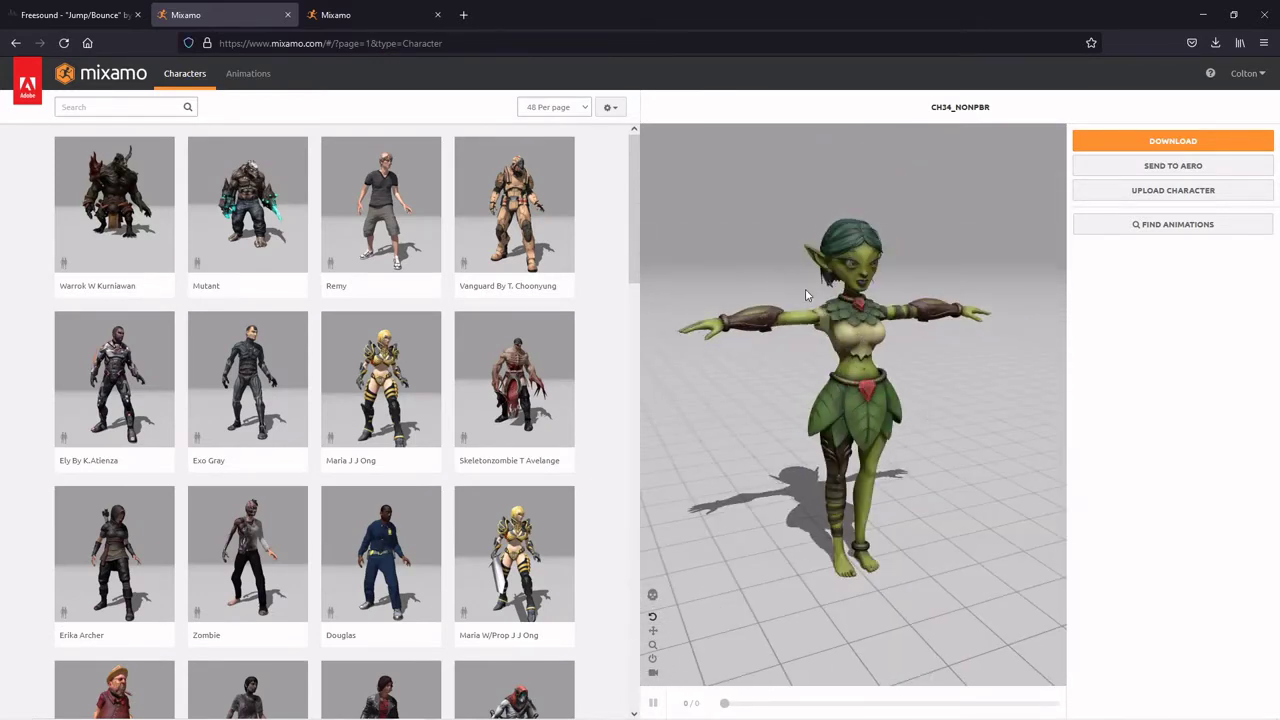
left_click_drag(806, 295, 786, 289)
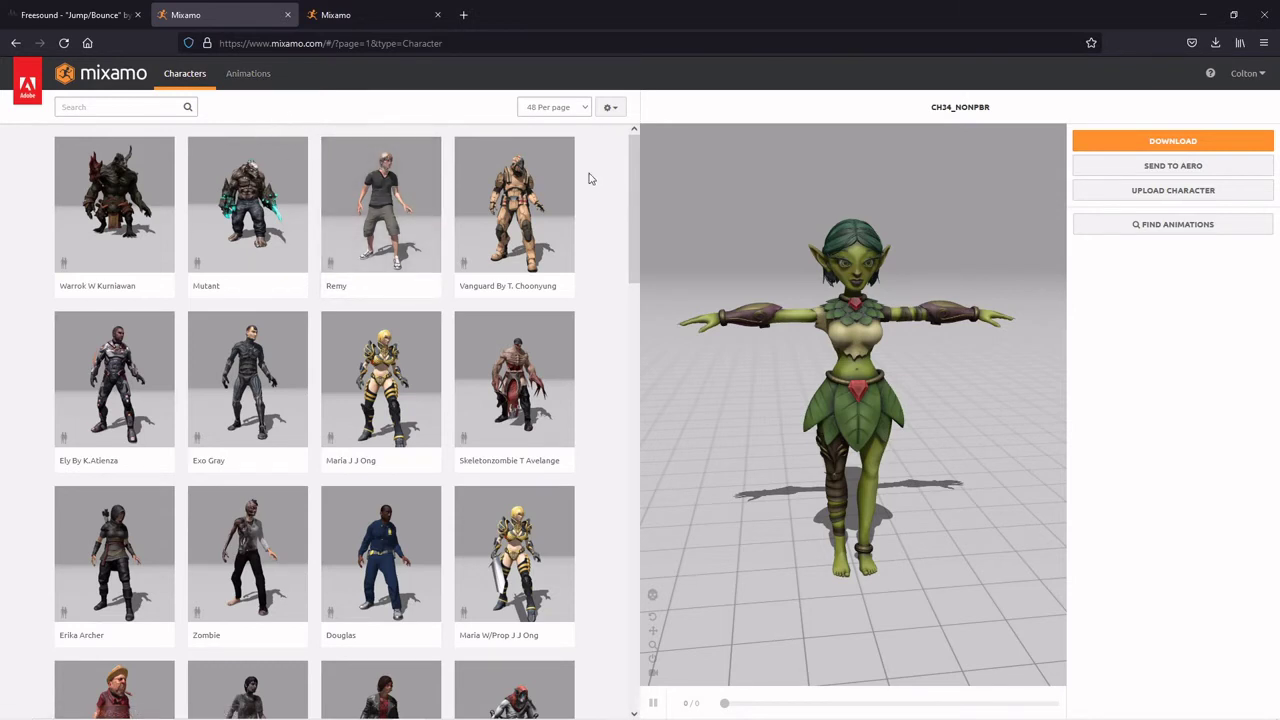
- Preview the Running Forward Flip animation on the goblin and set it to In Place
left_click(347, 24)
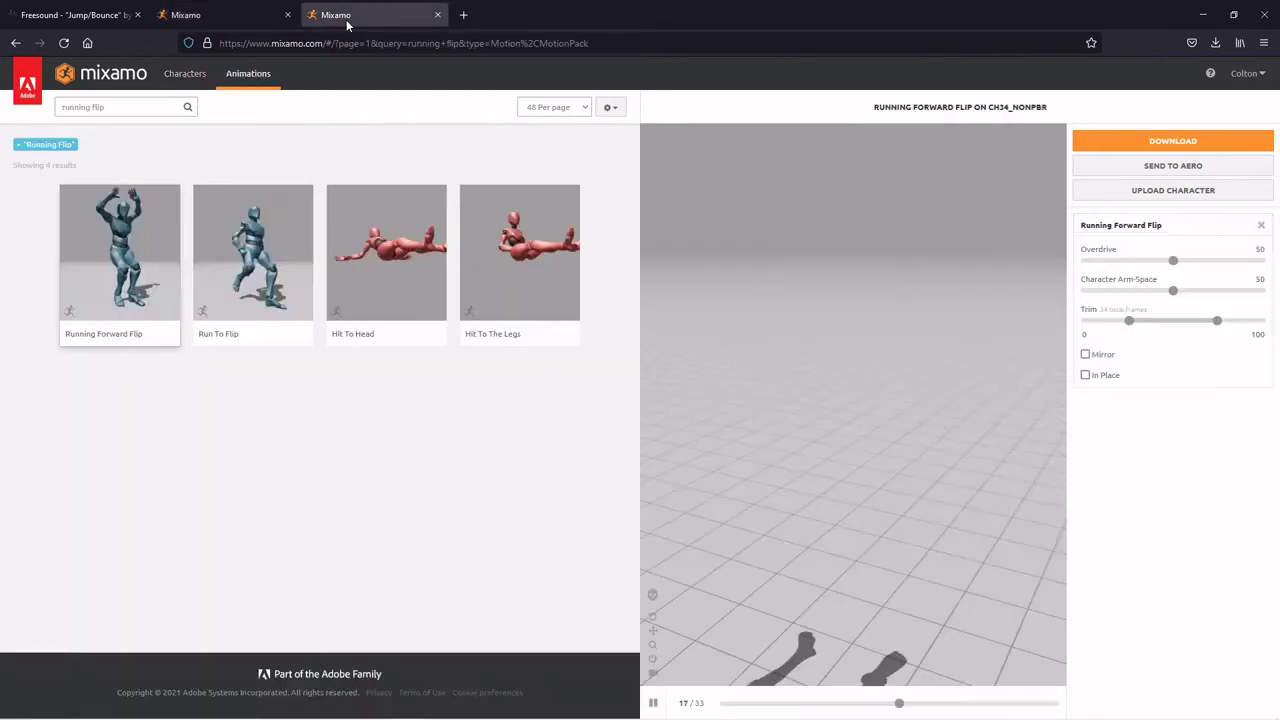
left_click(63, 46)
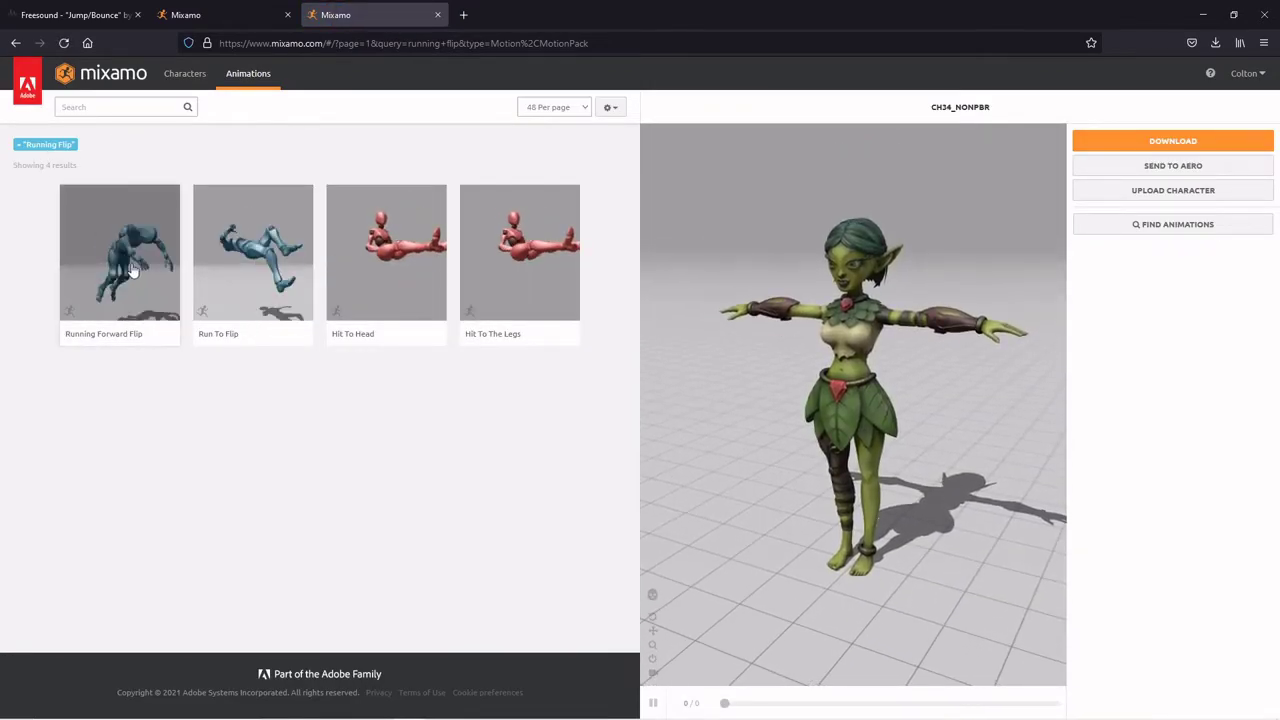
left_click(127, 272)
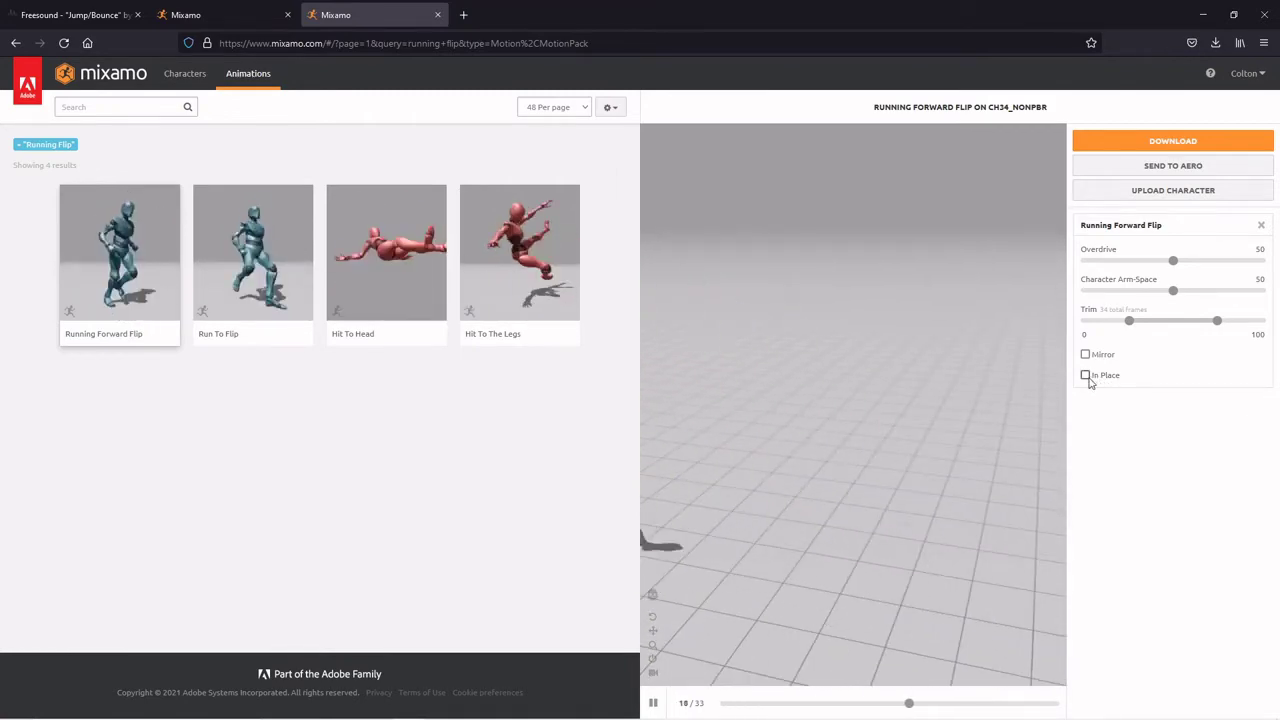
left_click(1085, 376)
- Trim the flip animation to frames 20–83 and minimize the browser
left_click_drag(849, 383, 966, 391)
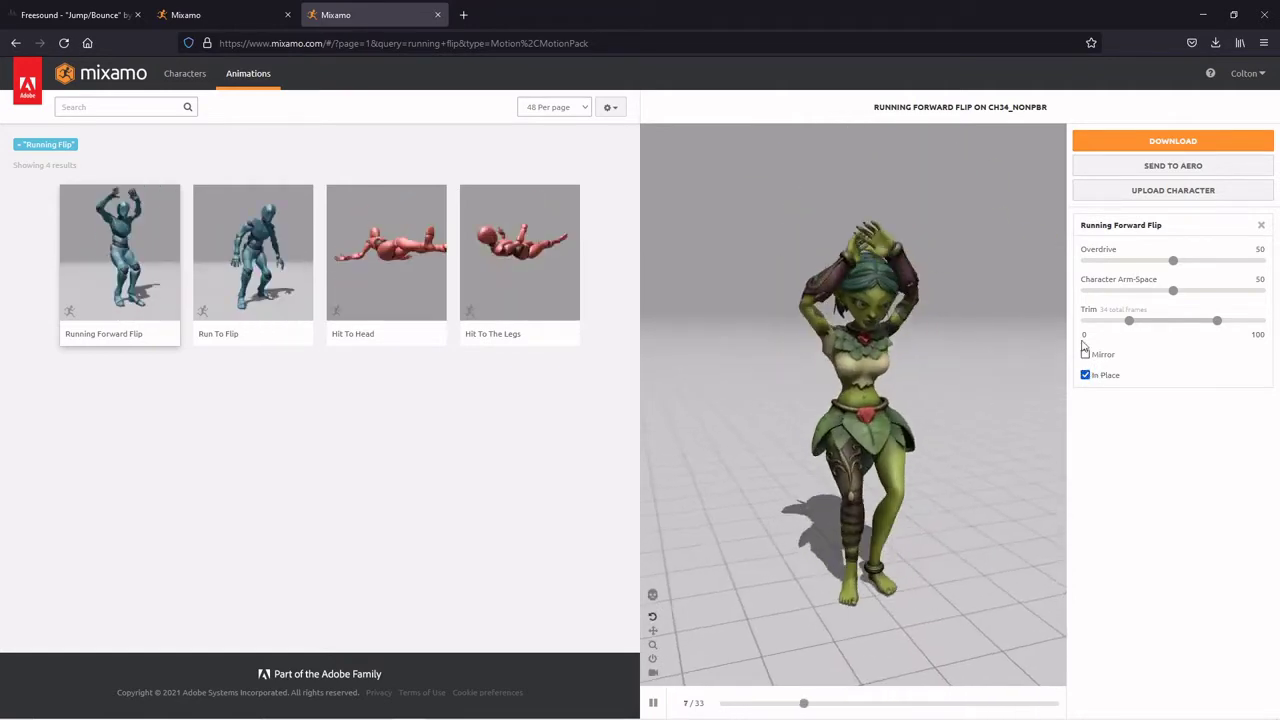
left_click_drag(1129, 325, 1132, 325)
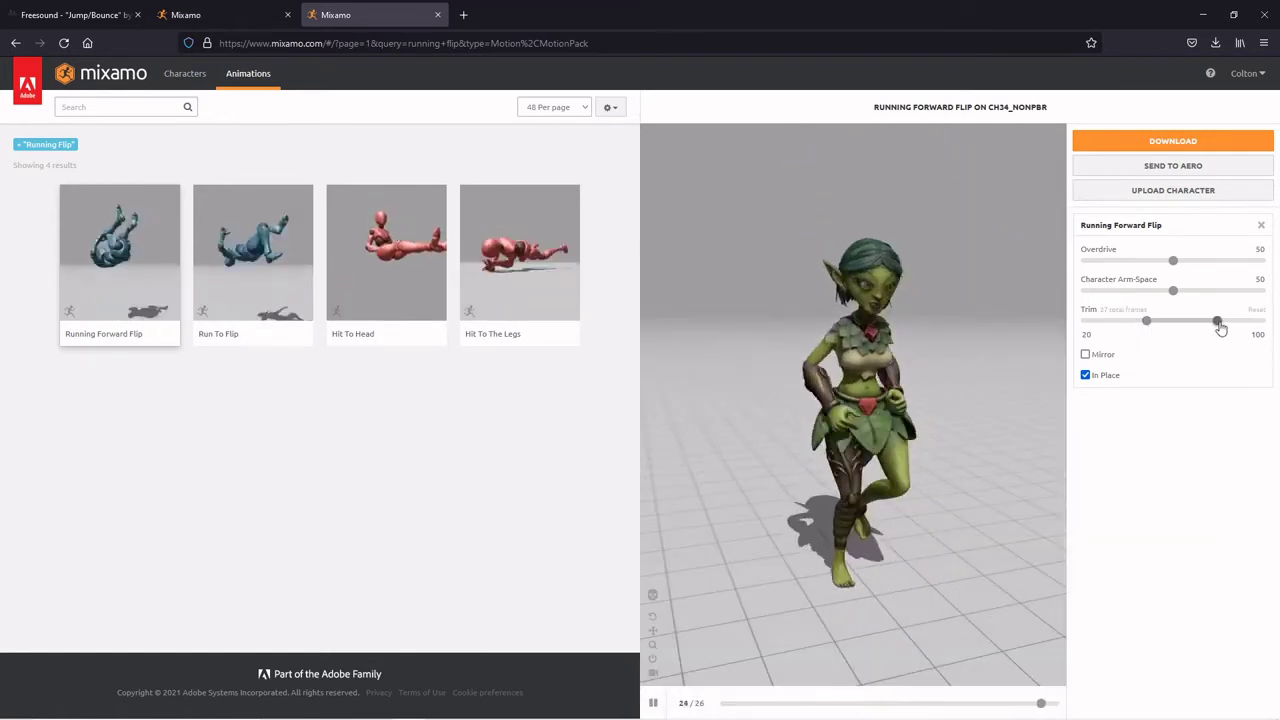
left_click_drag(1220, 328, 1215, 329)
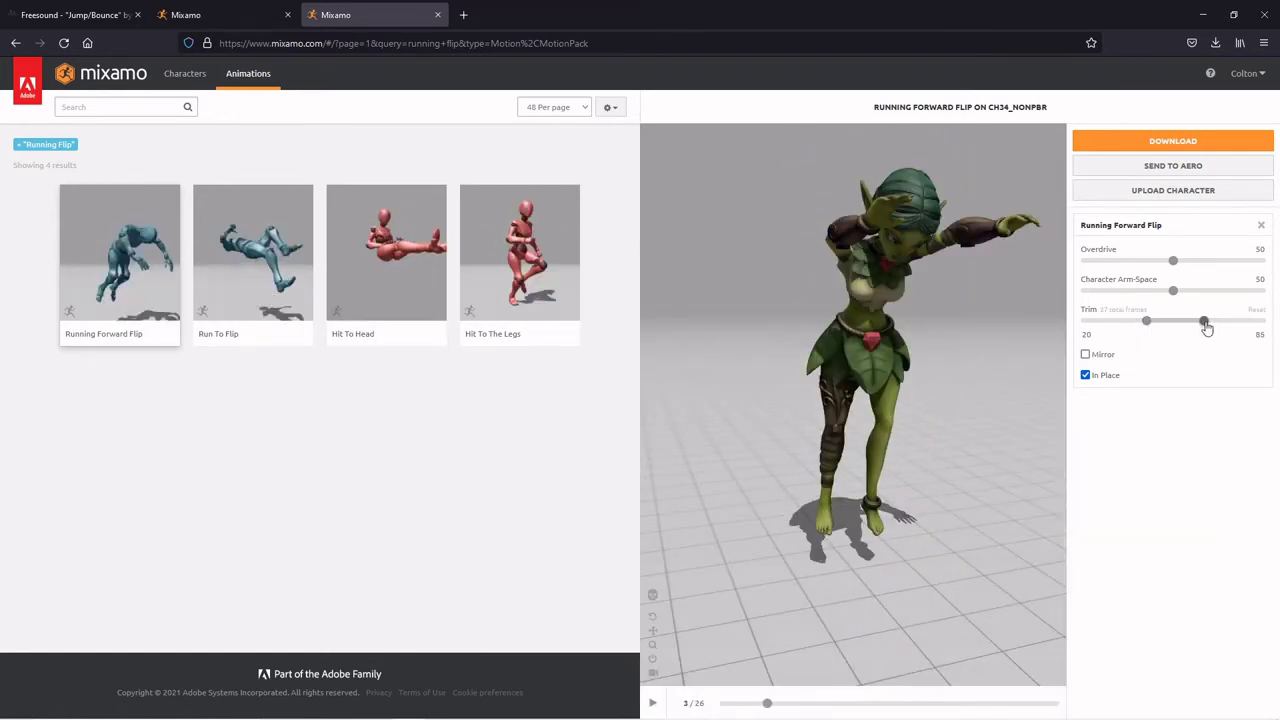
left_click_drag(1205, 328, 1204, 328)
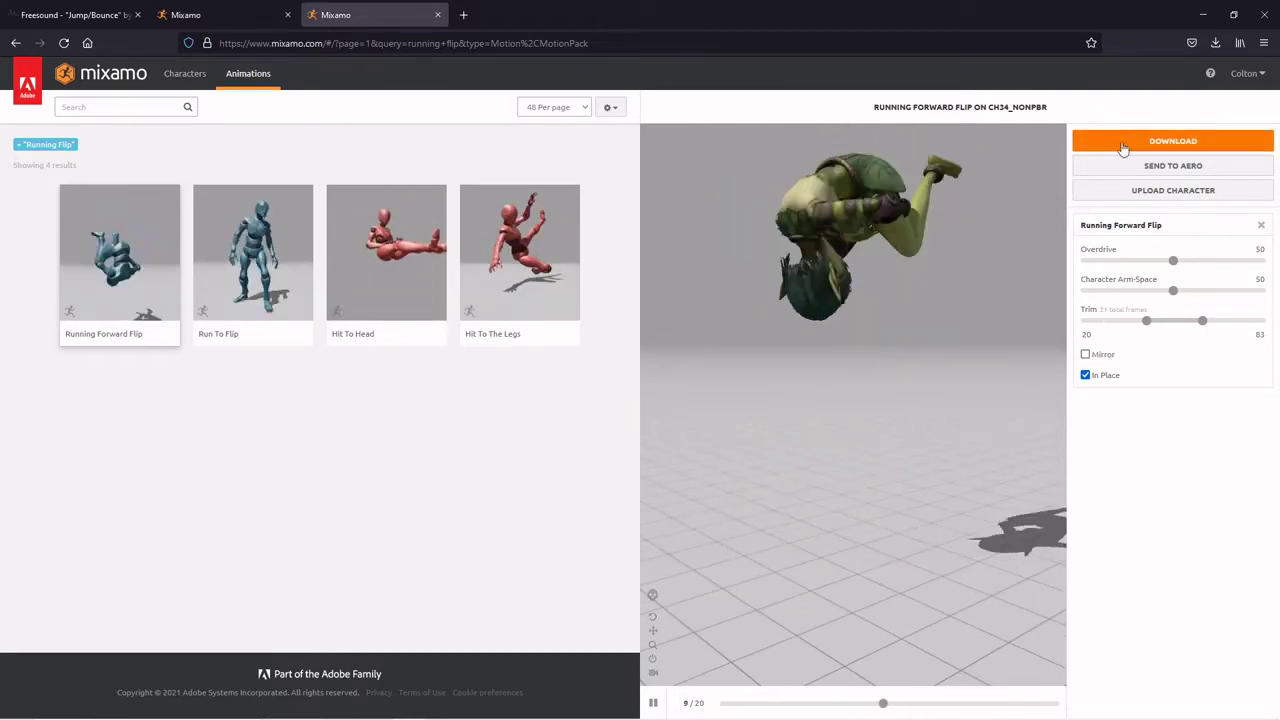
left_click(1204, 15)
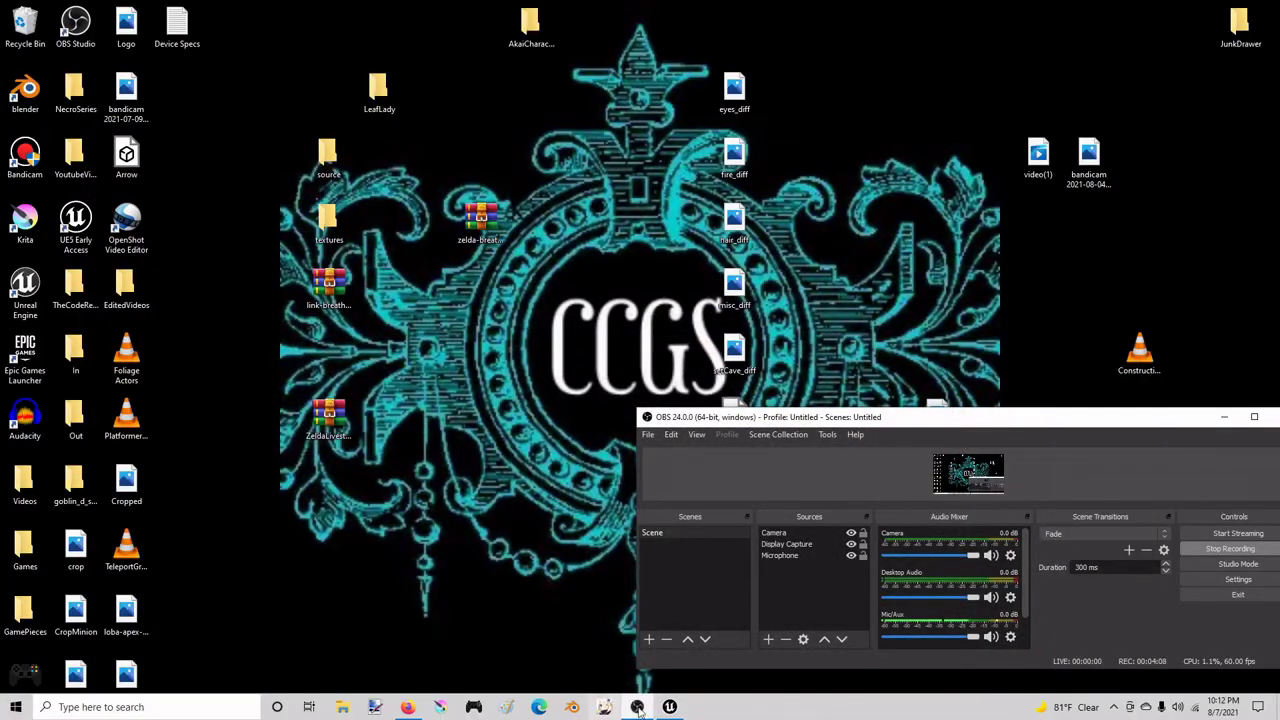
- Restore the Unreal editor and browse the Content Browser folders into ThirdPersonBP
left_click(668, 708)
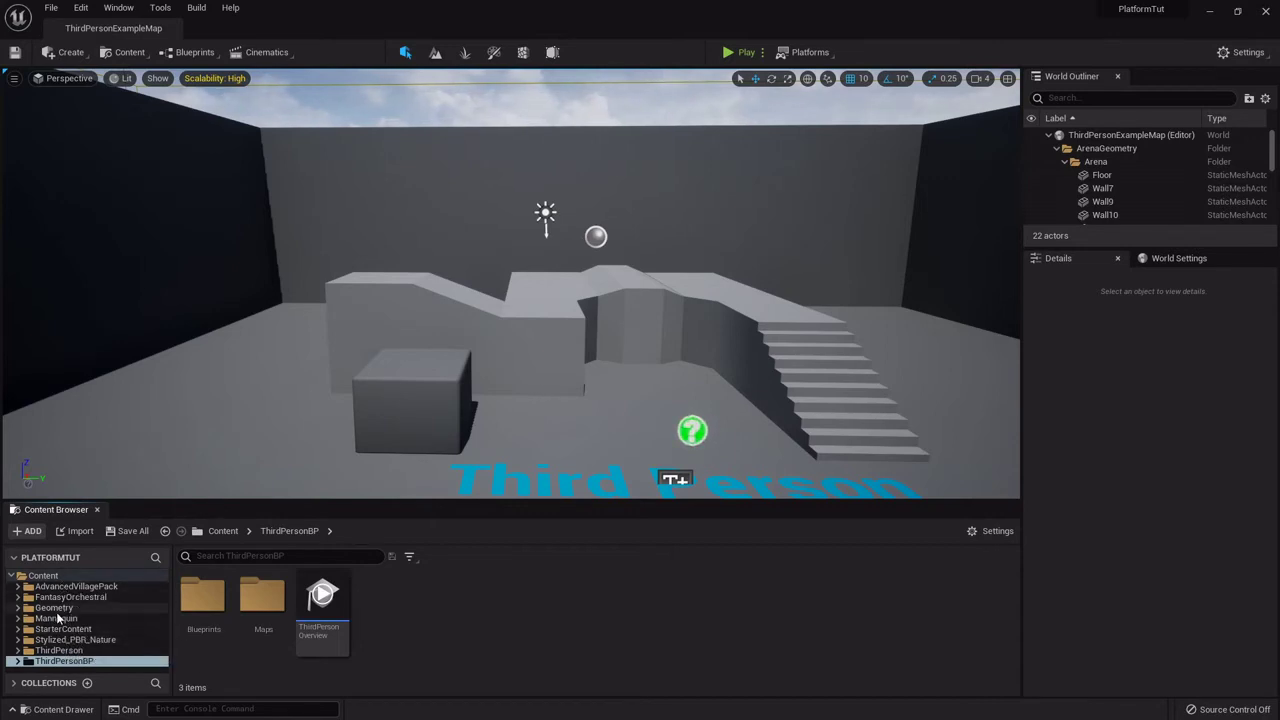
left_click(72, 587)
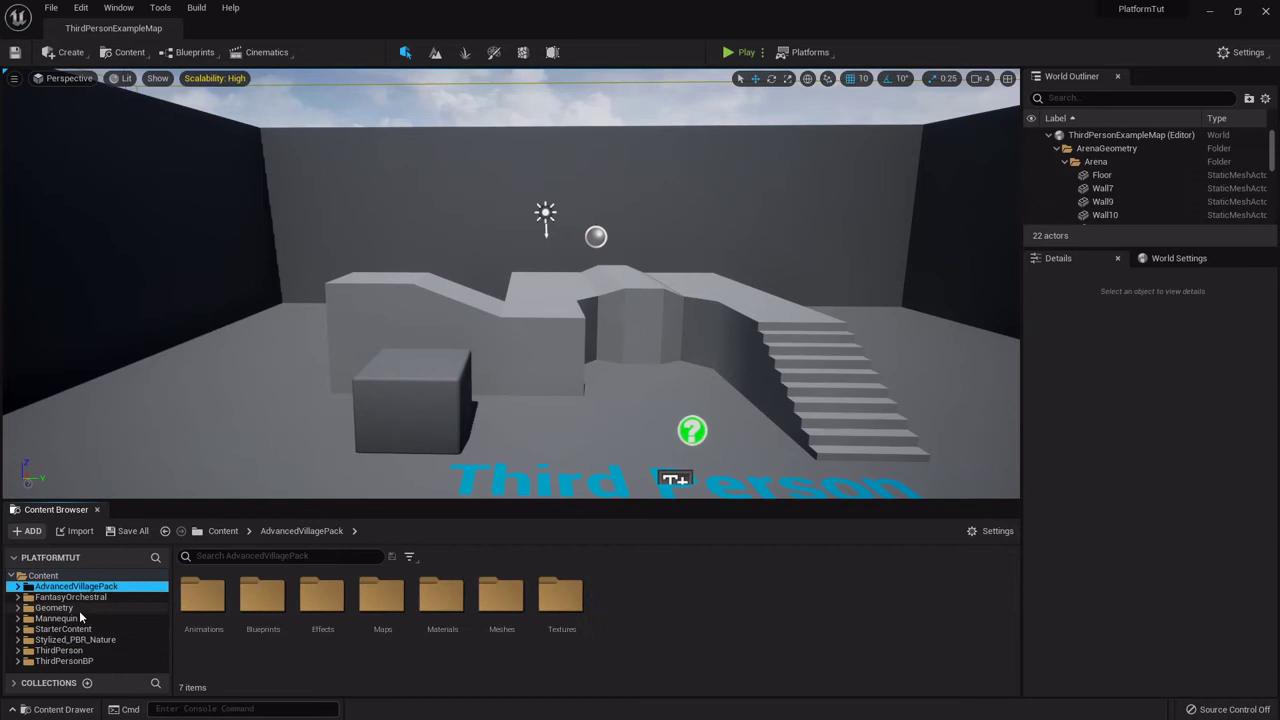
left_click(78, 607)
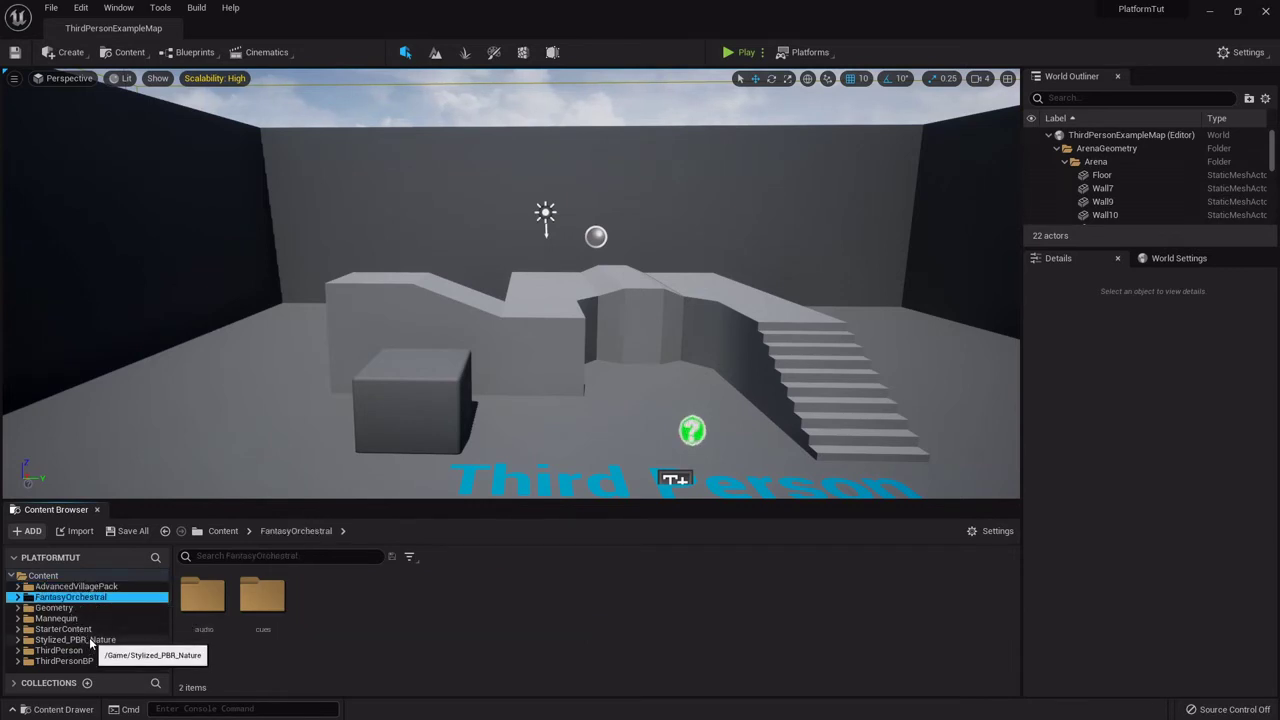
left_click(90, 640)
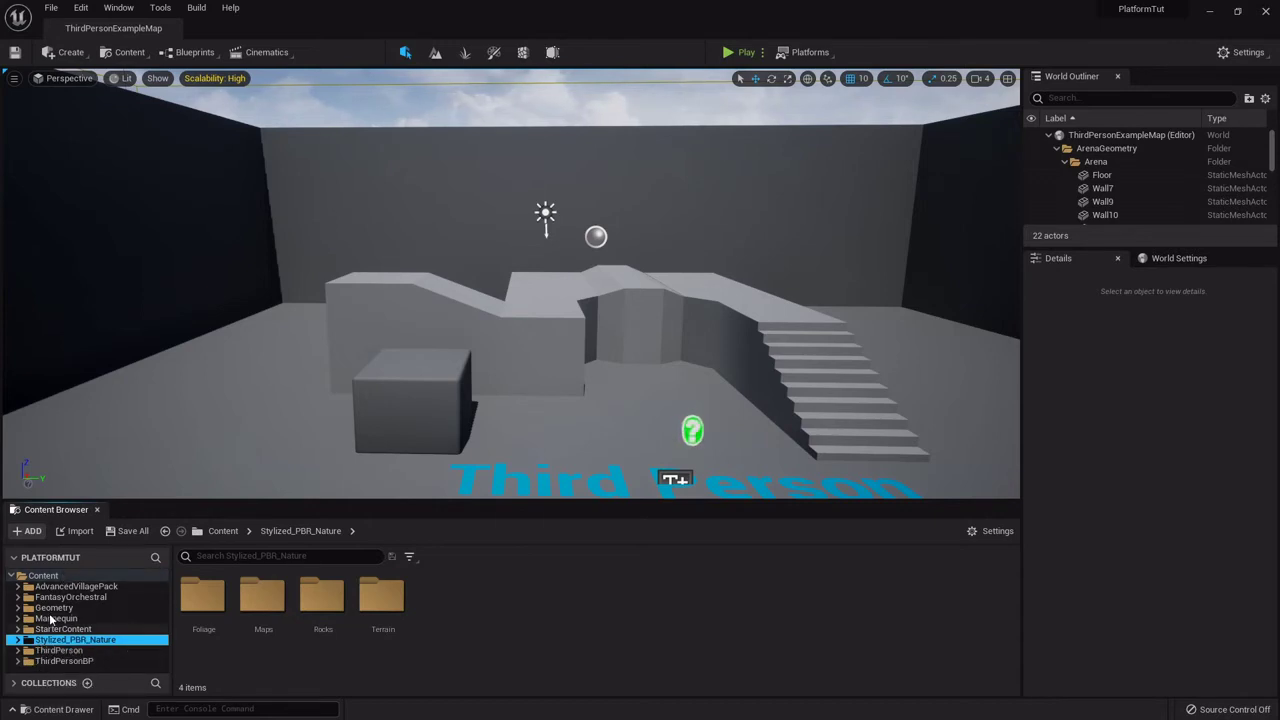
left_click(36, 666)
right_click(30, 660)
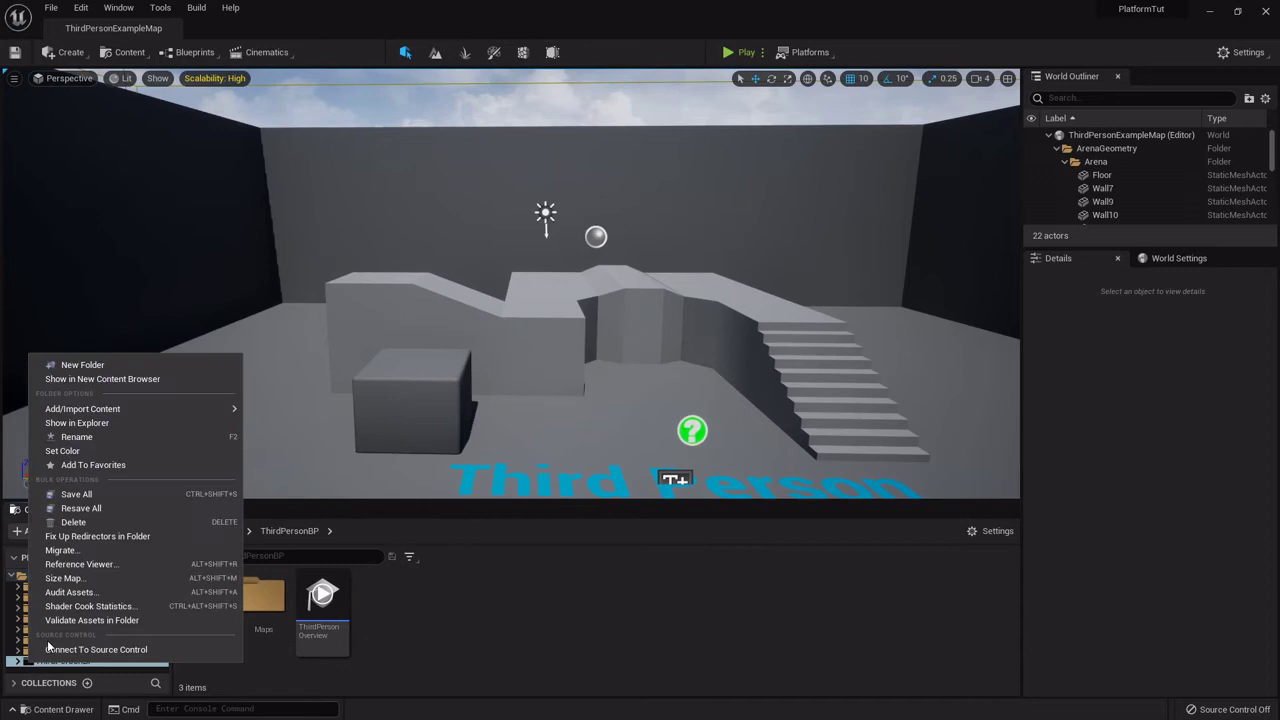
- Colour the ThirdPersonBP folder dark blue with RGB 0, 0, 0.5
left_click(112, 450)
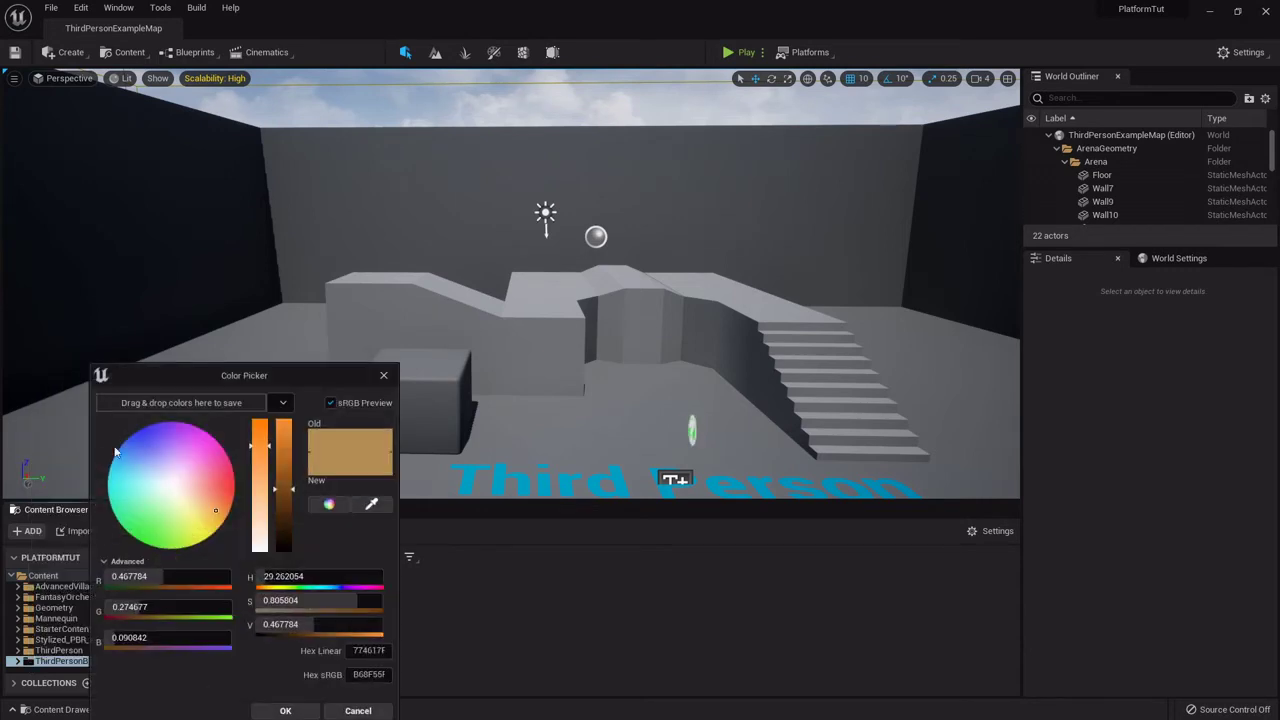
left_click(200, 578)
type("0")
key("Return")
left_click(205, 607)
type("0")
key("Return")
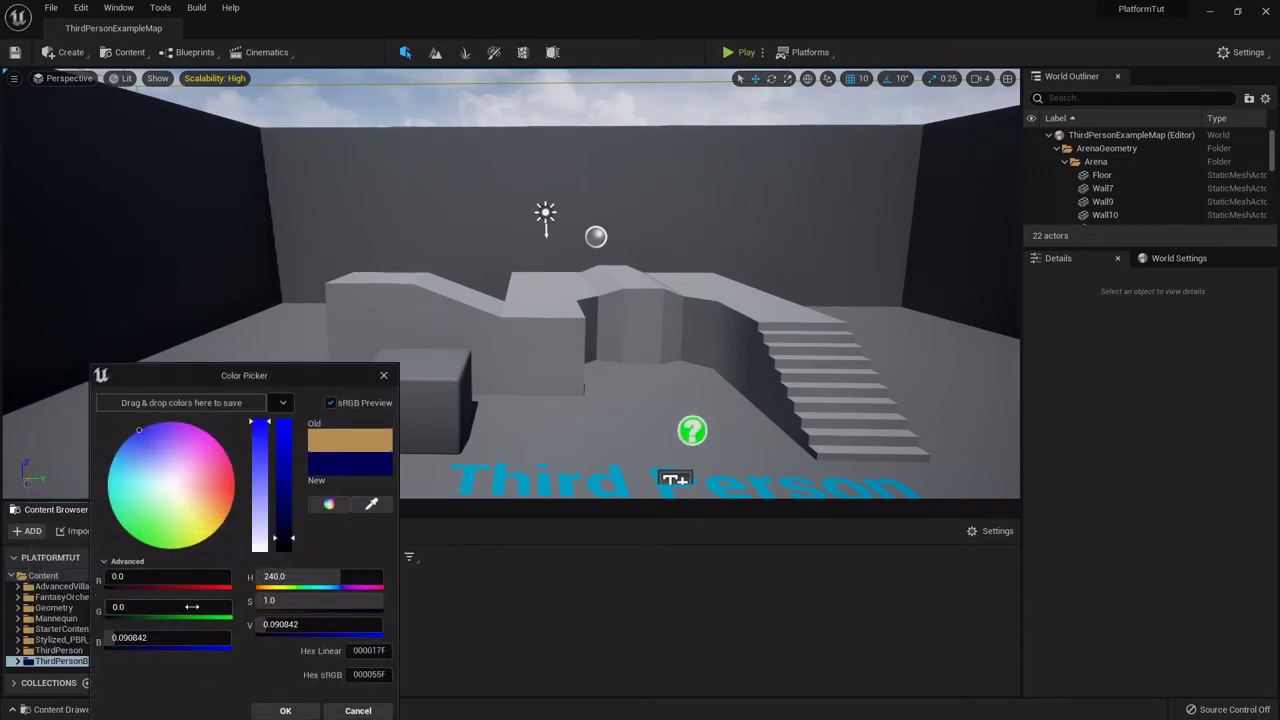
left_click(174, 641)
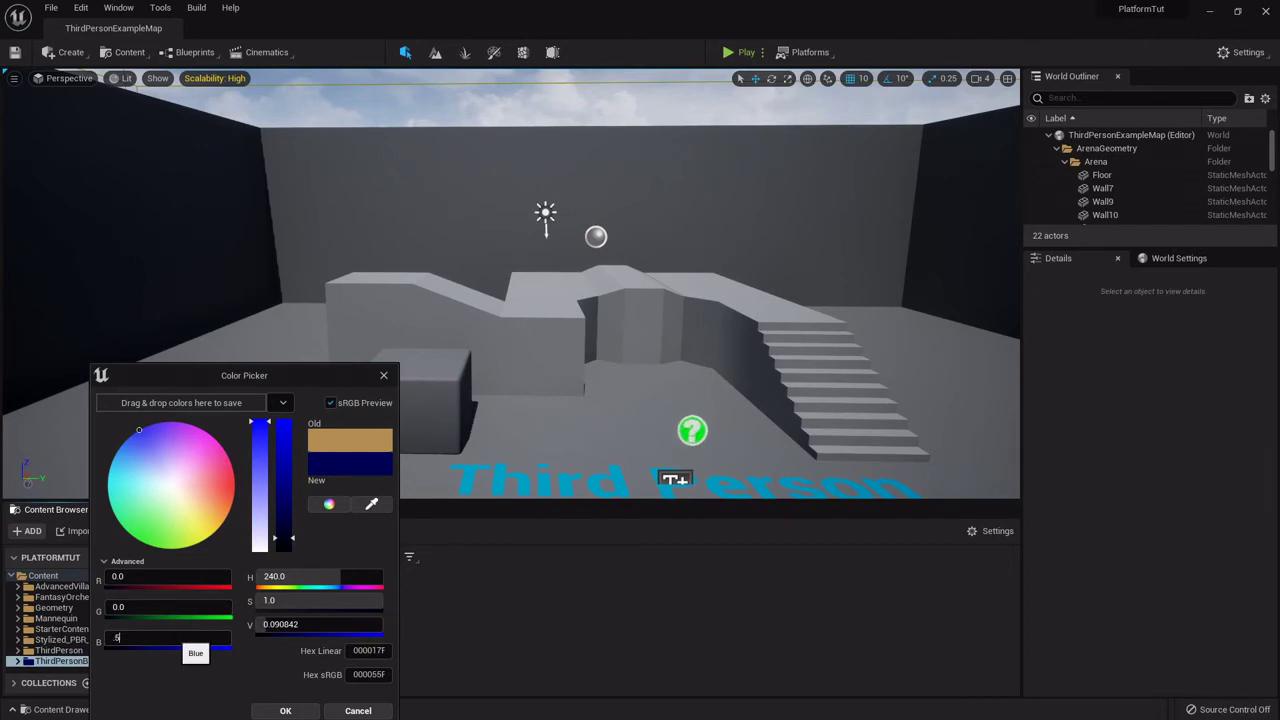
key("Return")
left_click(290, 709)
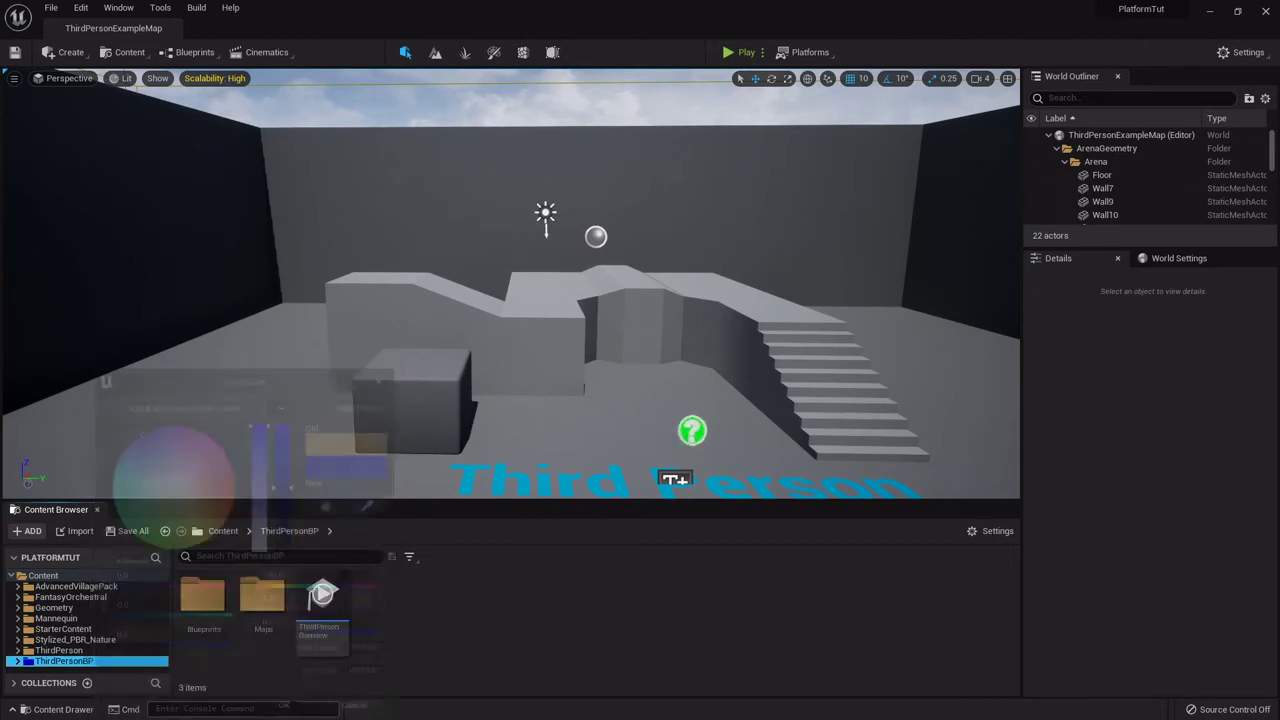
- Colour the Blueprints folder teal with RGB 0, 0.5, 0.5
right_click(197, 595)
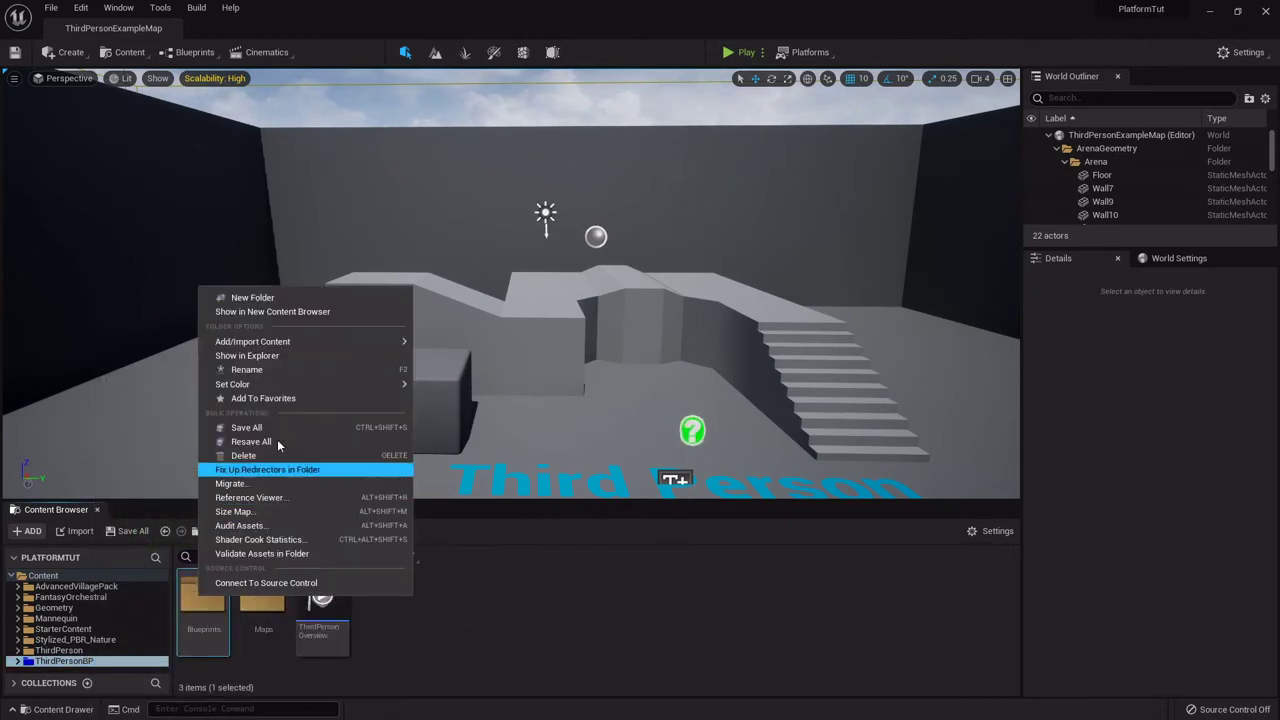
mouse_move(322, 384)
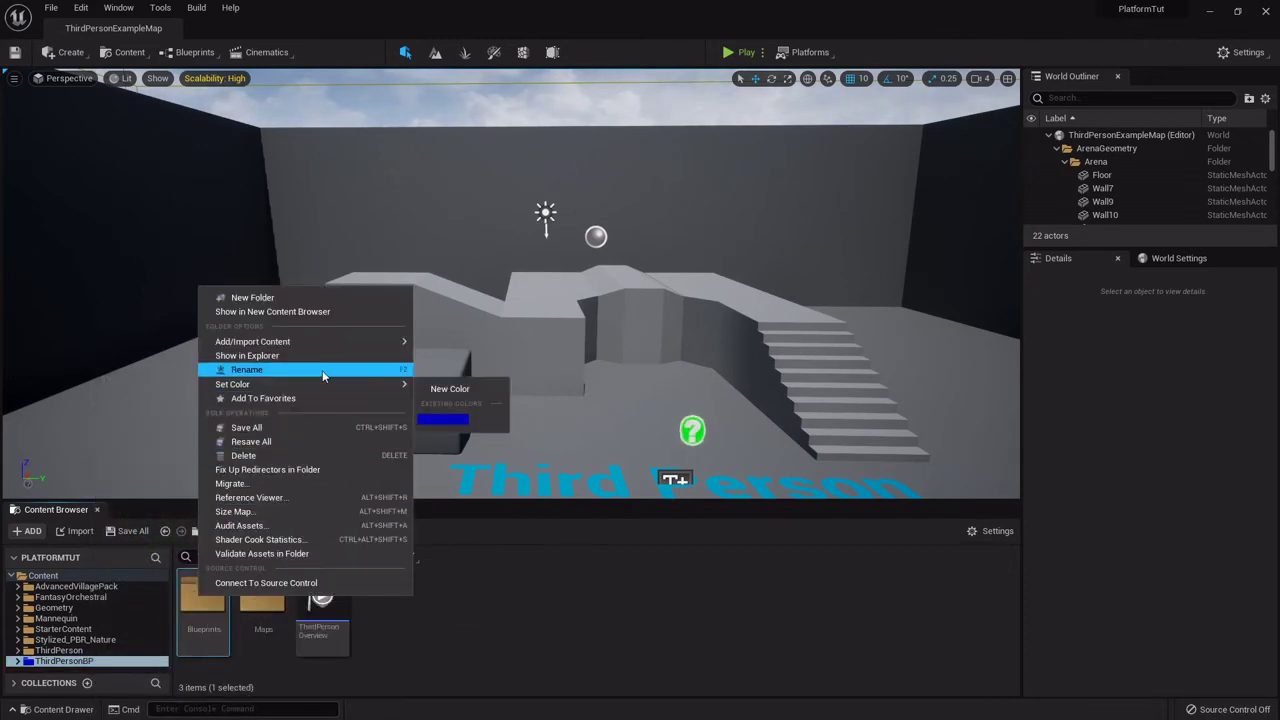
left_click(450, 388)
left_click_drag(575, 590, 515, 593)
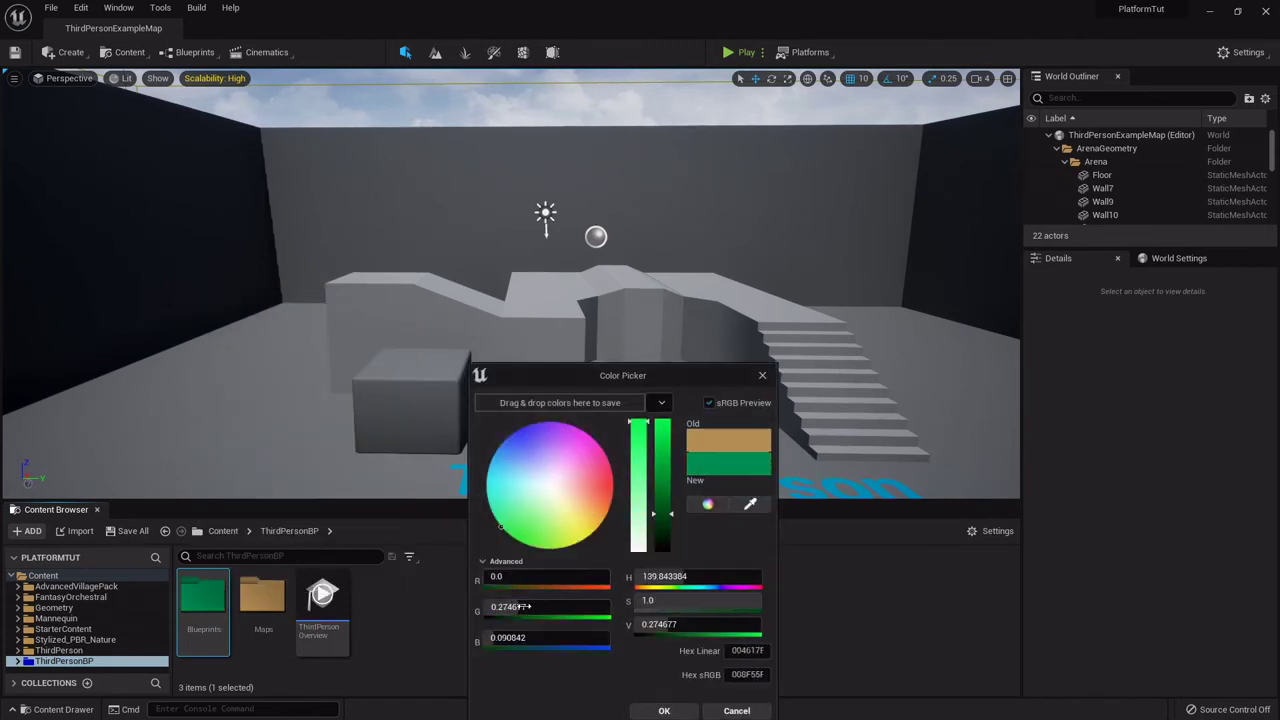
left_click(518, 607)
type(".5")
left_click(530, 637)
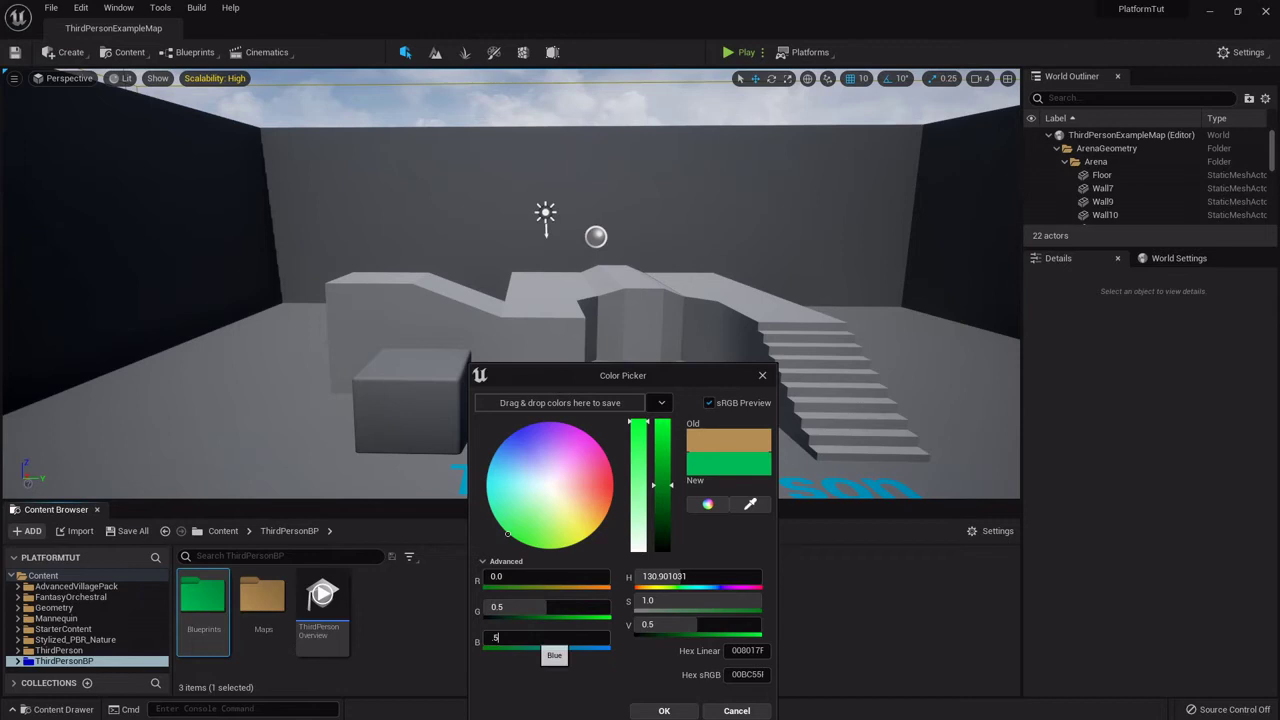
type(".5")
key("Return")
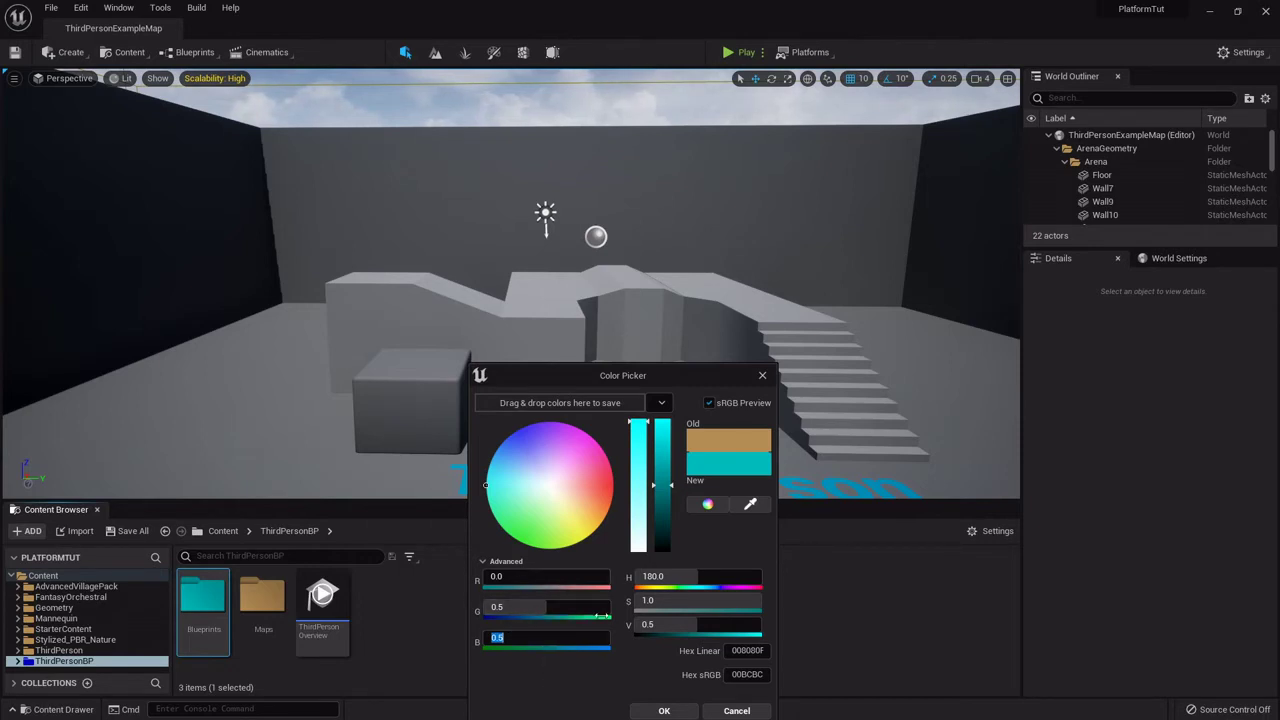
left_click(667, 710)
- Rename the ThirdPersonCharacter blueprint inside Blueprints to Player_BP
left_click(515, 593)
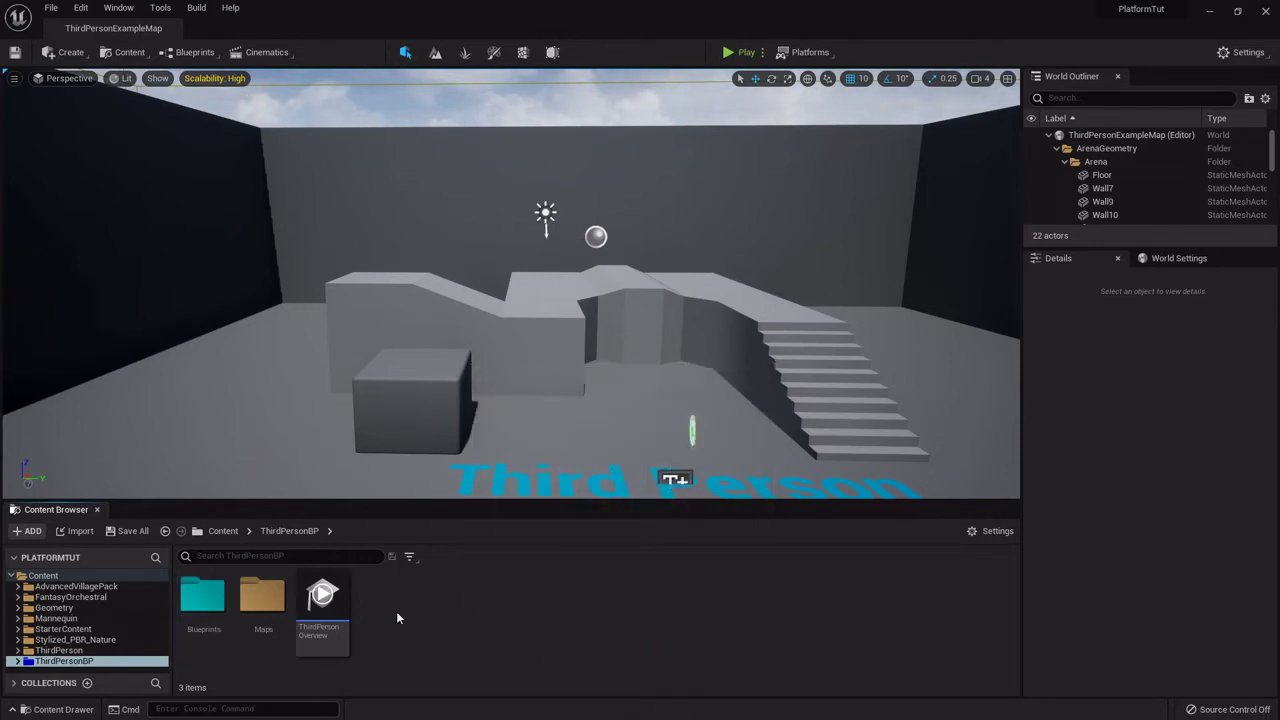
double_click(202, 597)
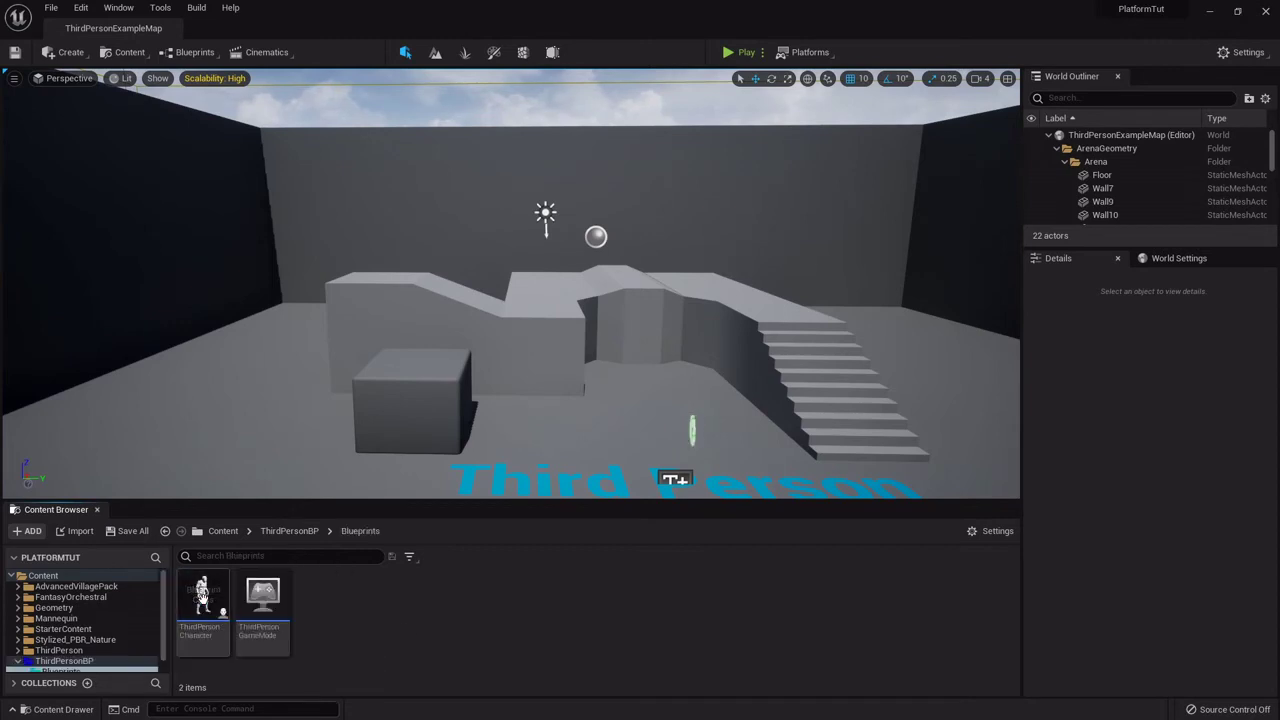
left_click(203, 598)
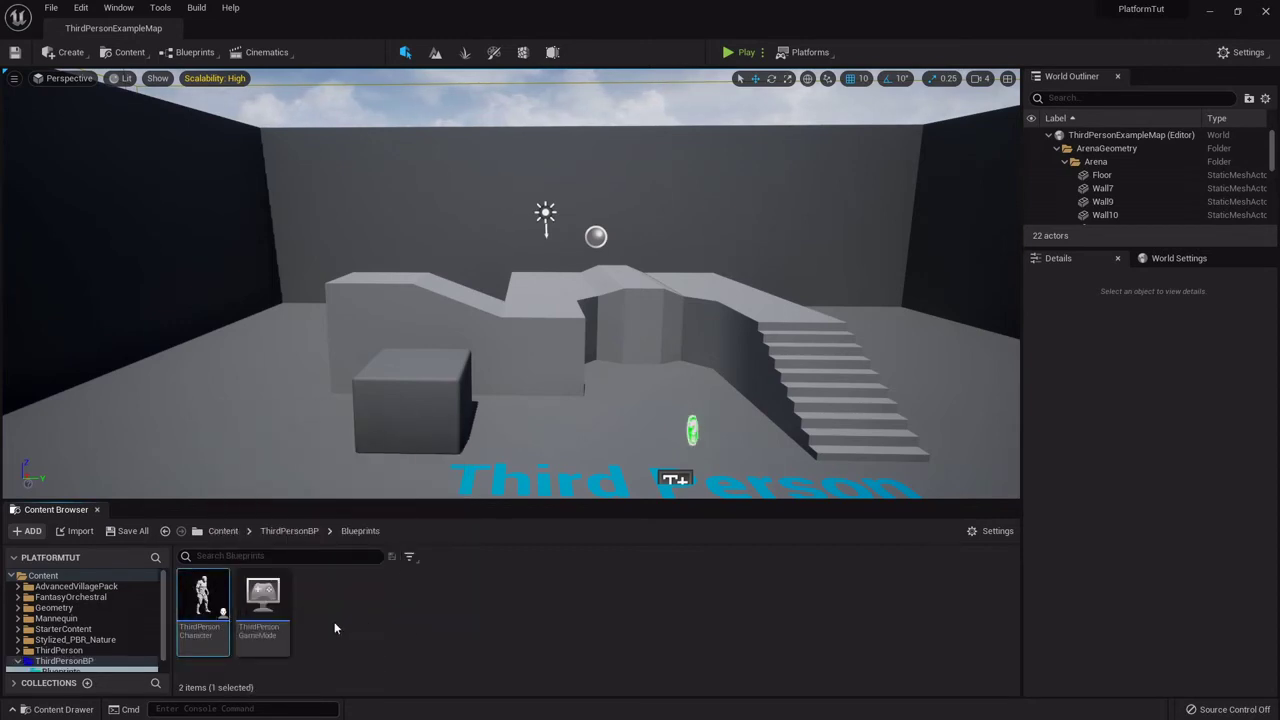
key("F2")
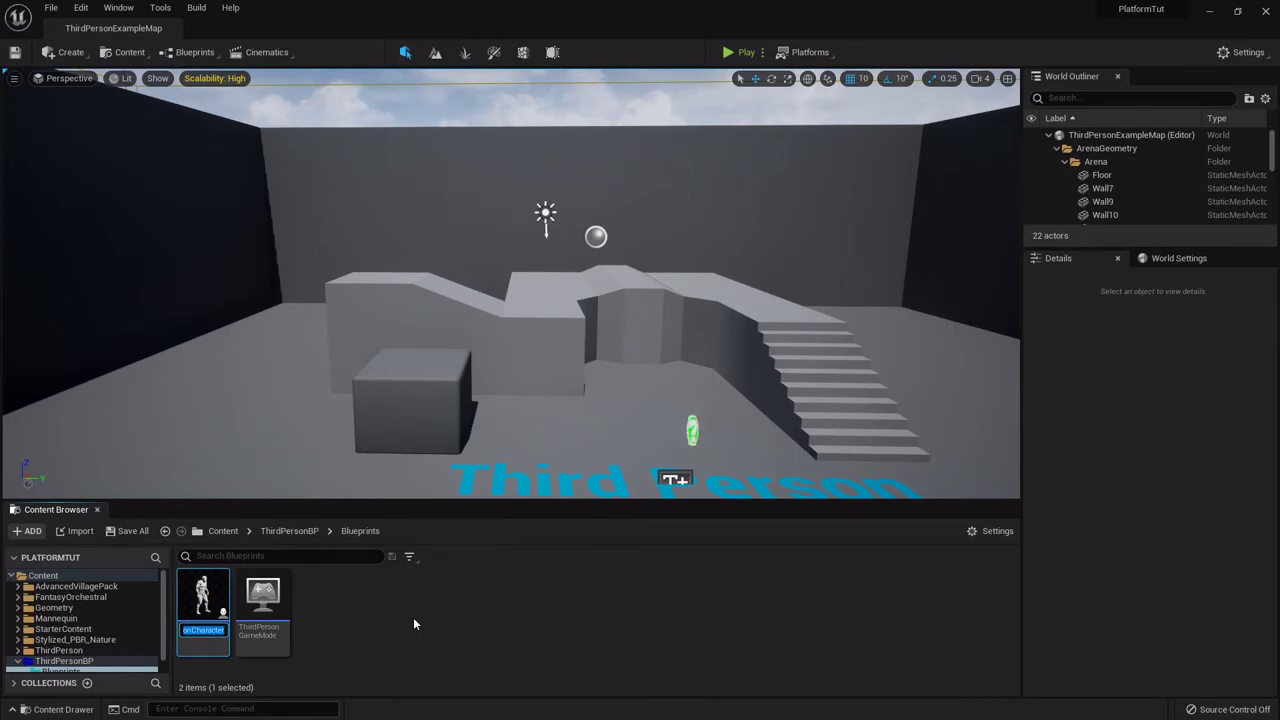
type("Player_BP")
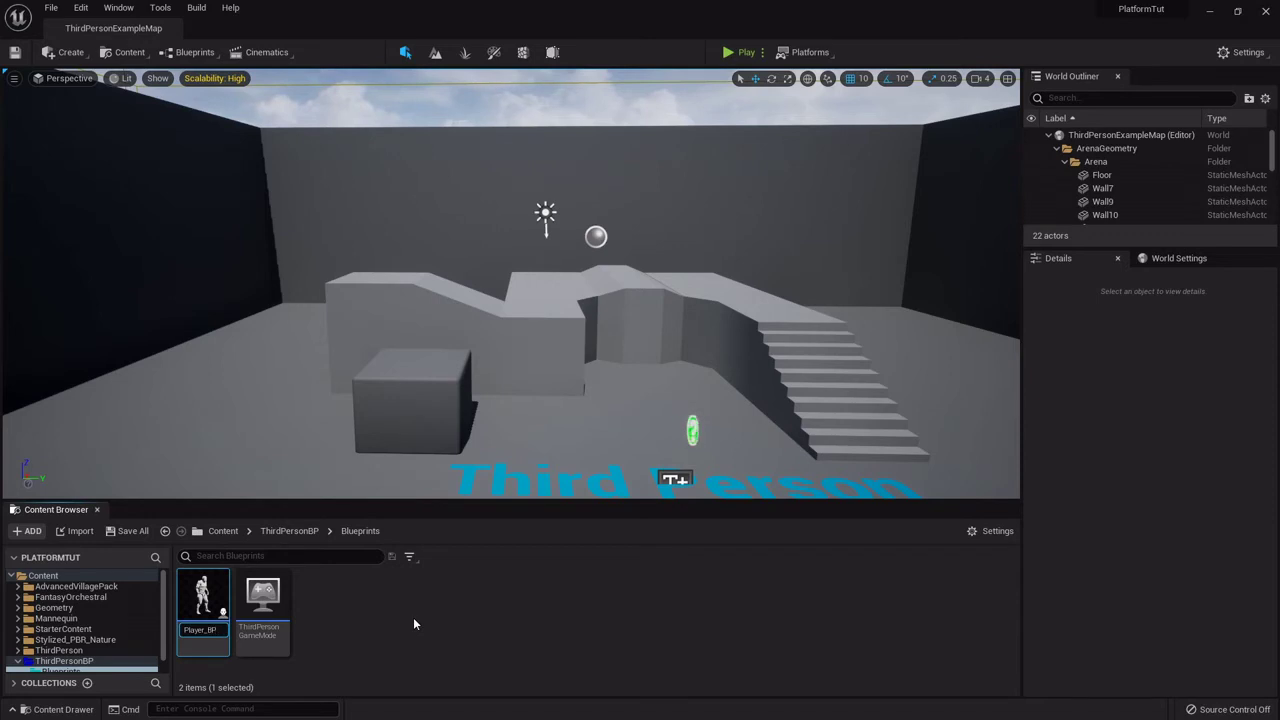
key("Return")
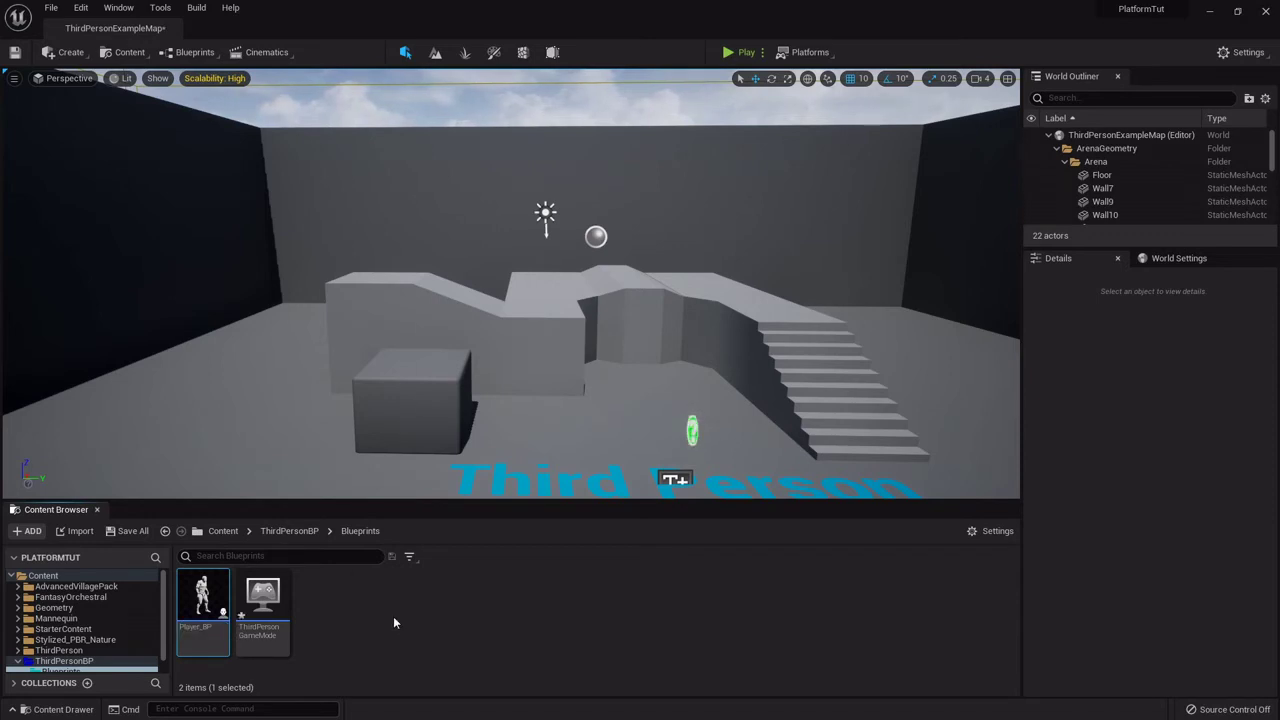
- Create a folder named Character inside Blueprints and open it
right_click(339, 596)
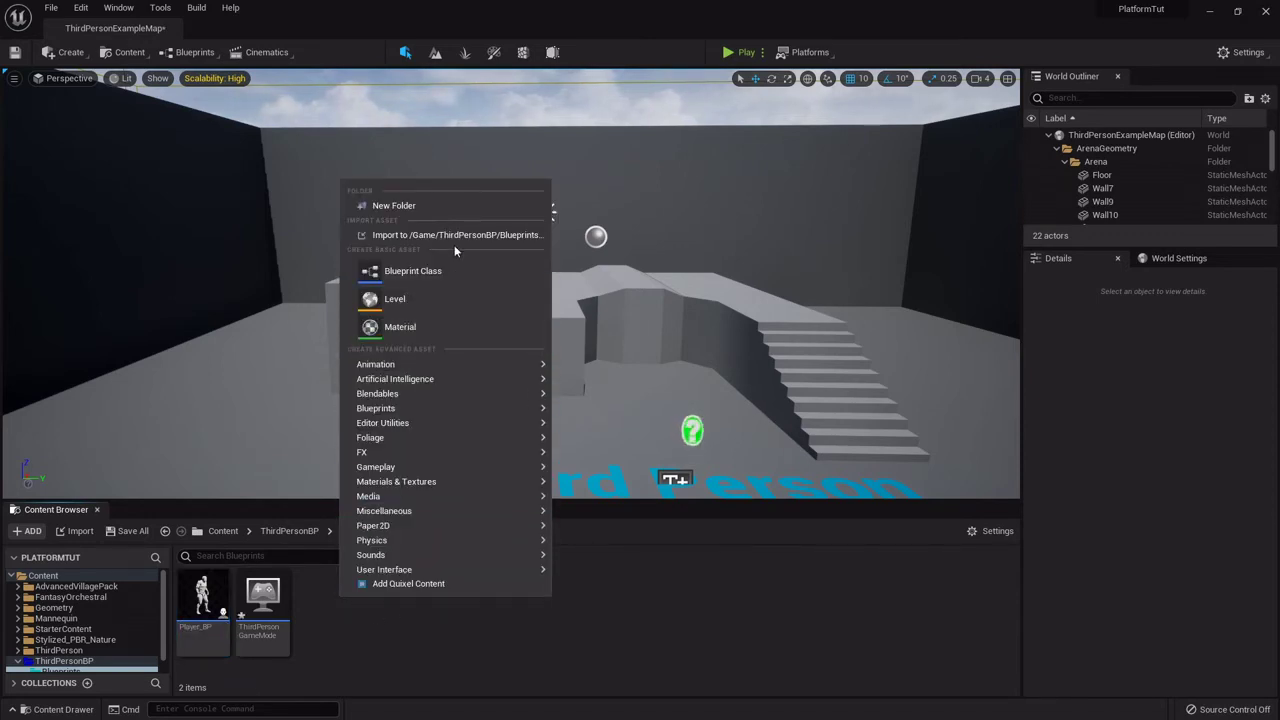
left_click(445, 204)
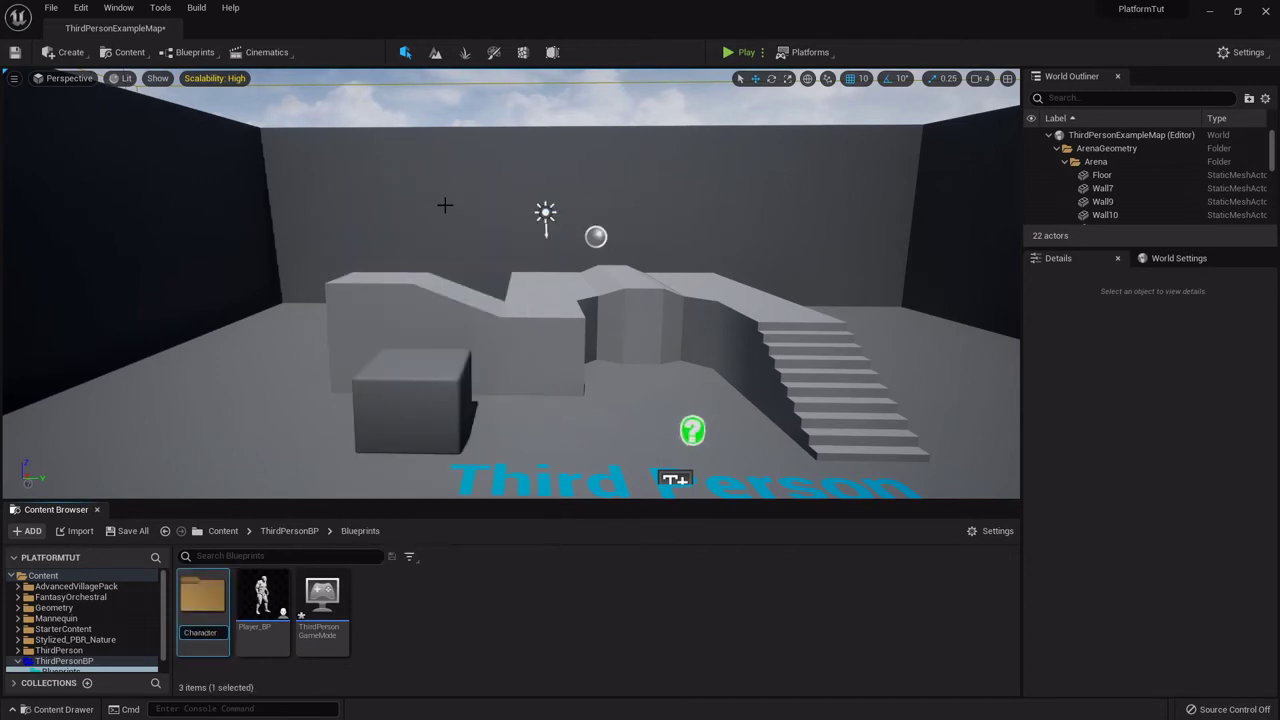
key("Return")
double_click(214, 590)
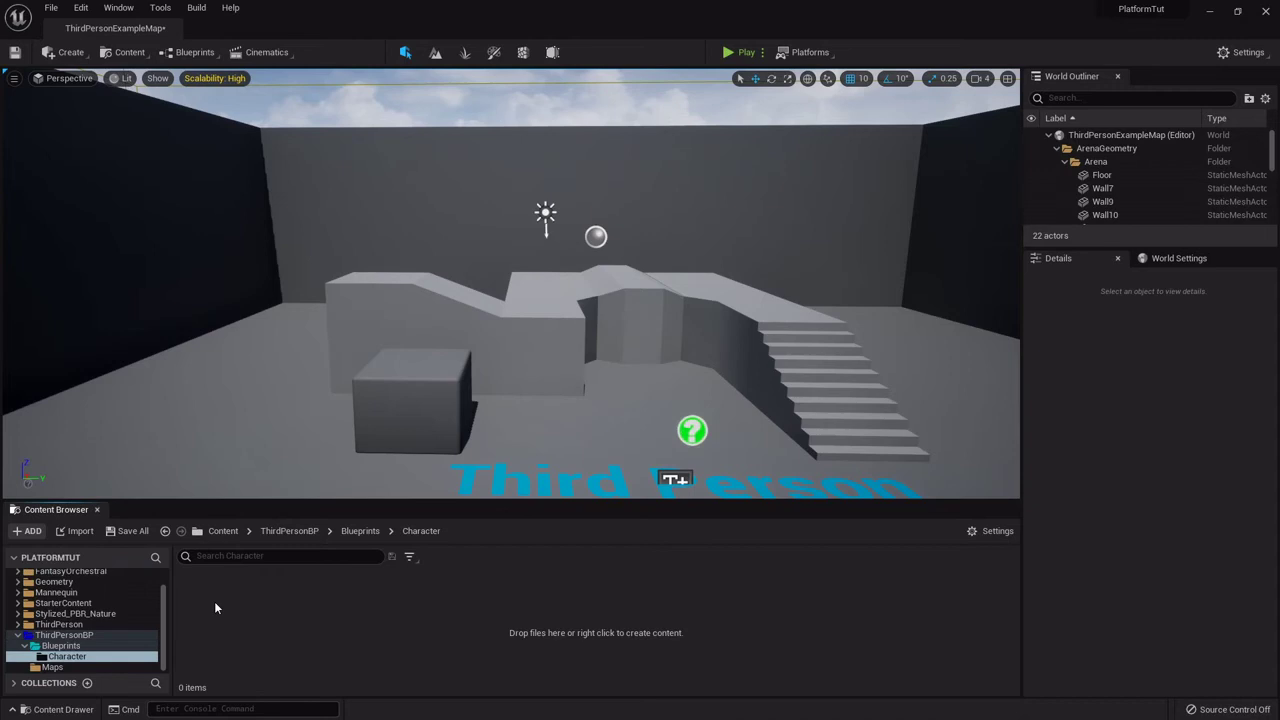
- Add two subfolders, Animations and Components, inside Character
right_click(214, 601)
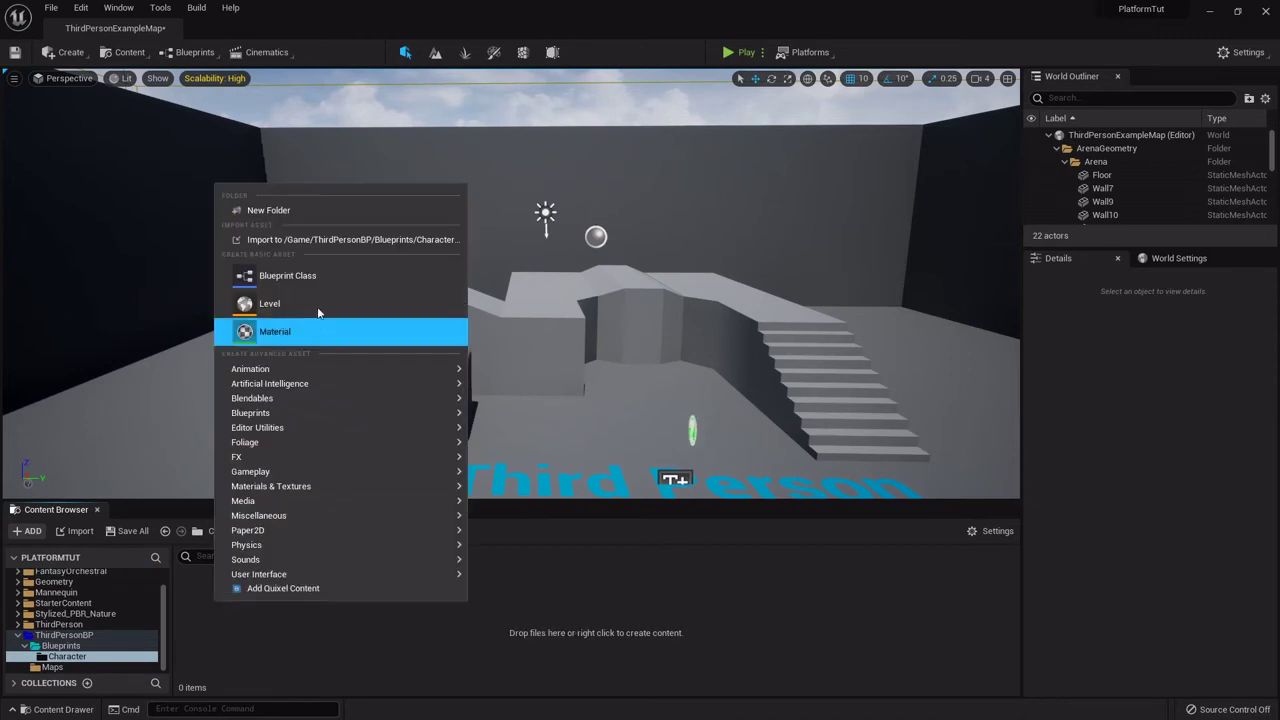
left_click(301, 211)
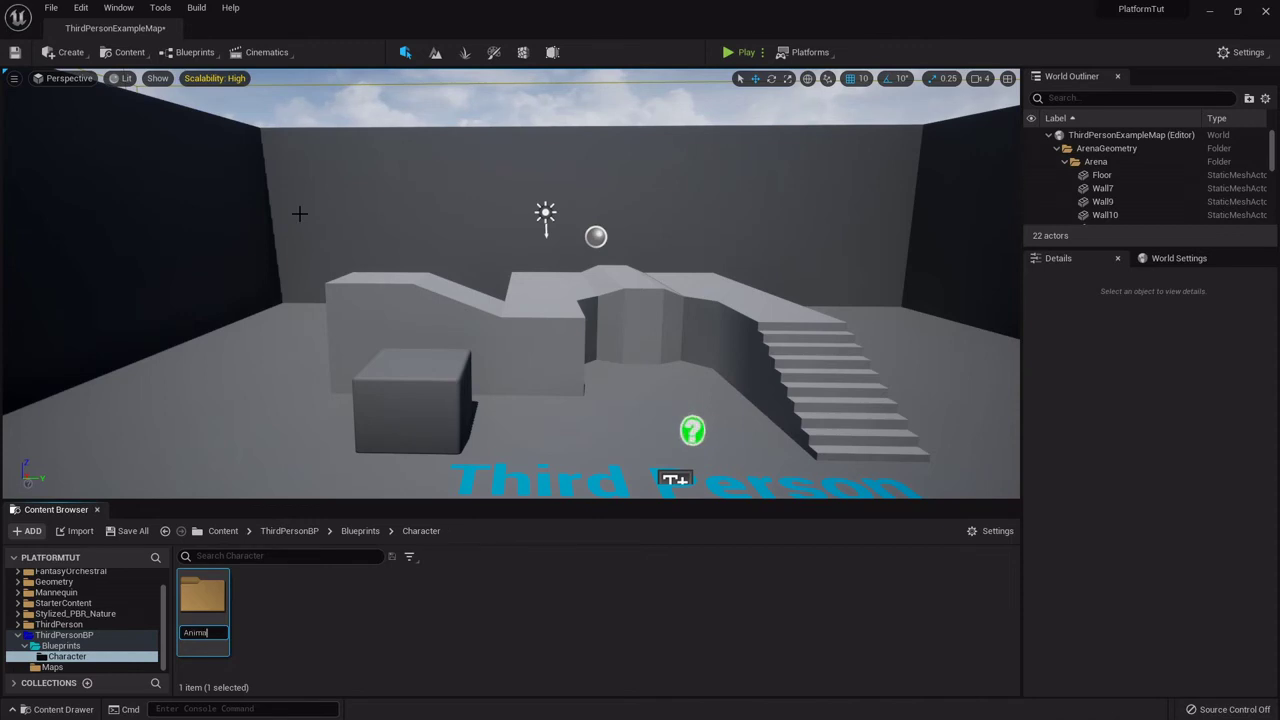
type("Animations")
key("Return")
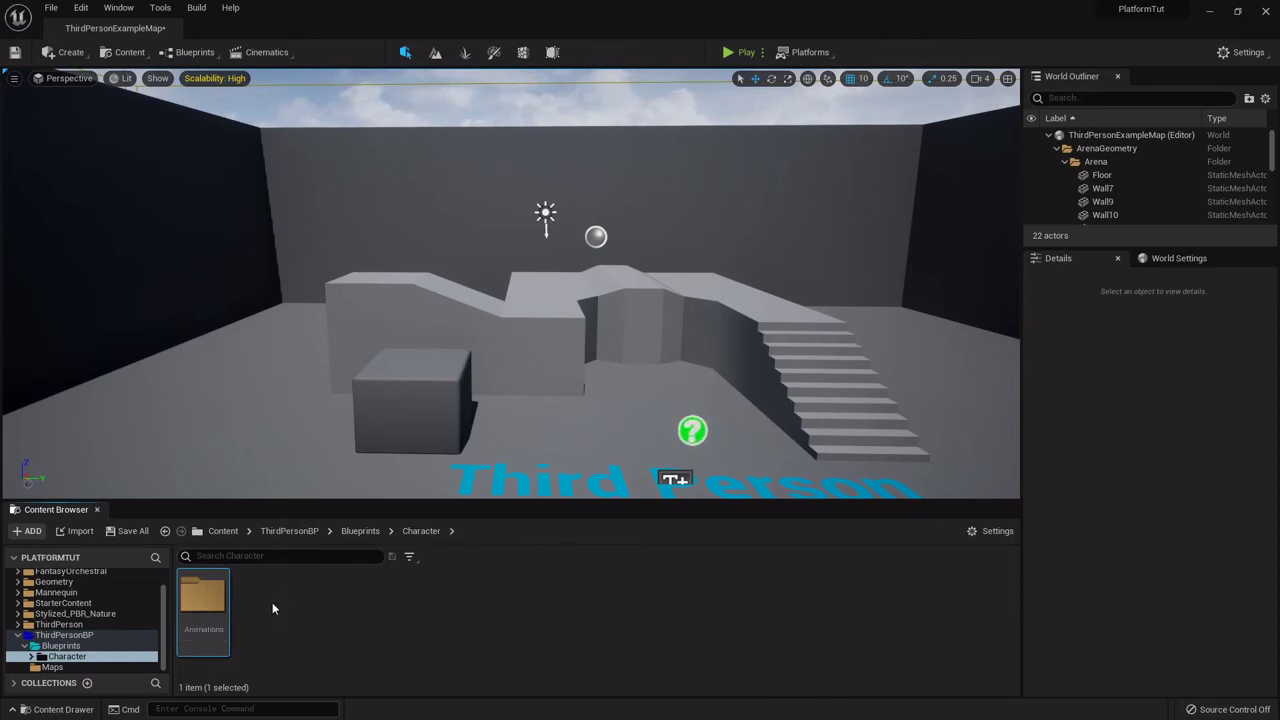
right_click(276, 610)
left_click(344, 214)
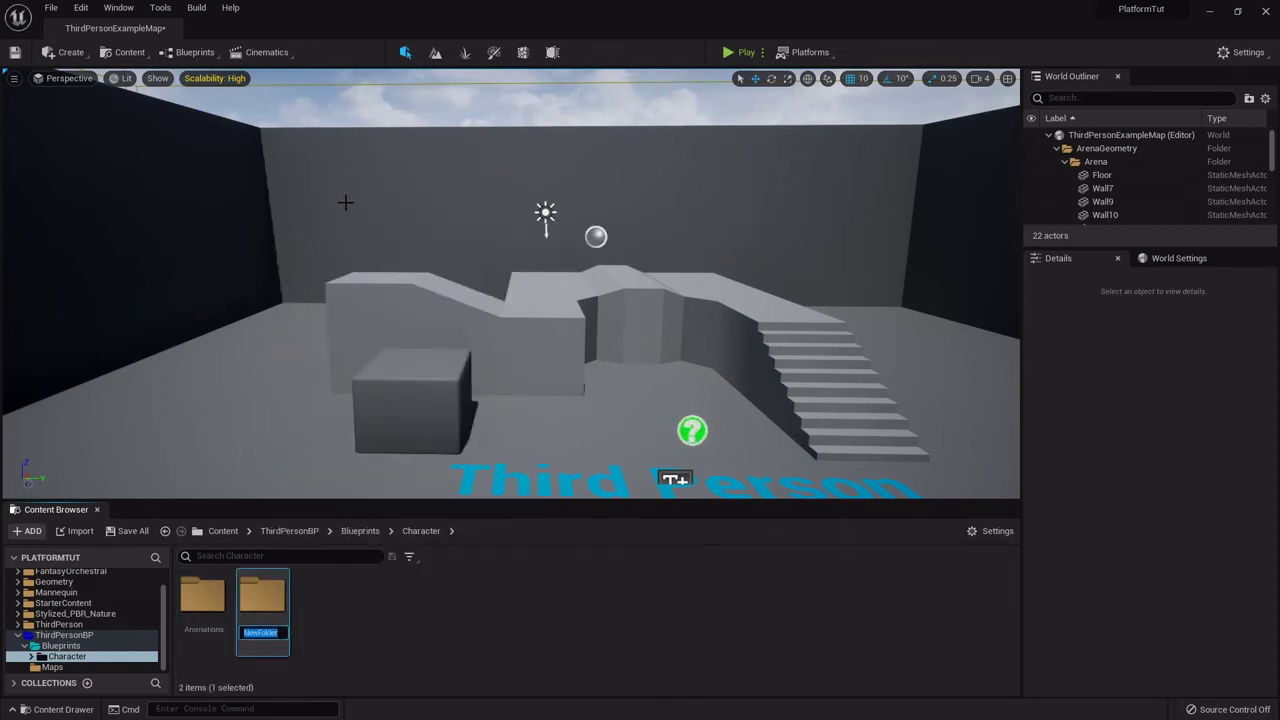
type("Components")
key("Return")
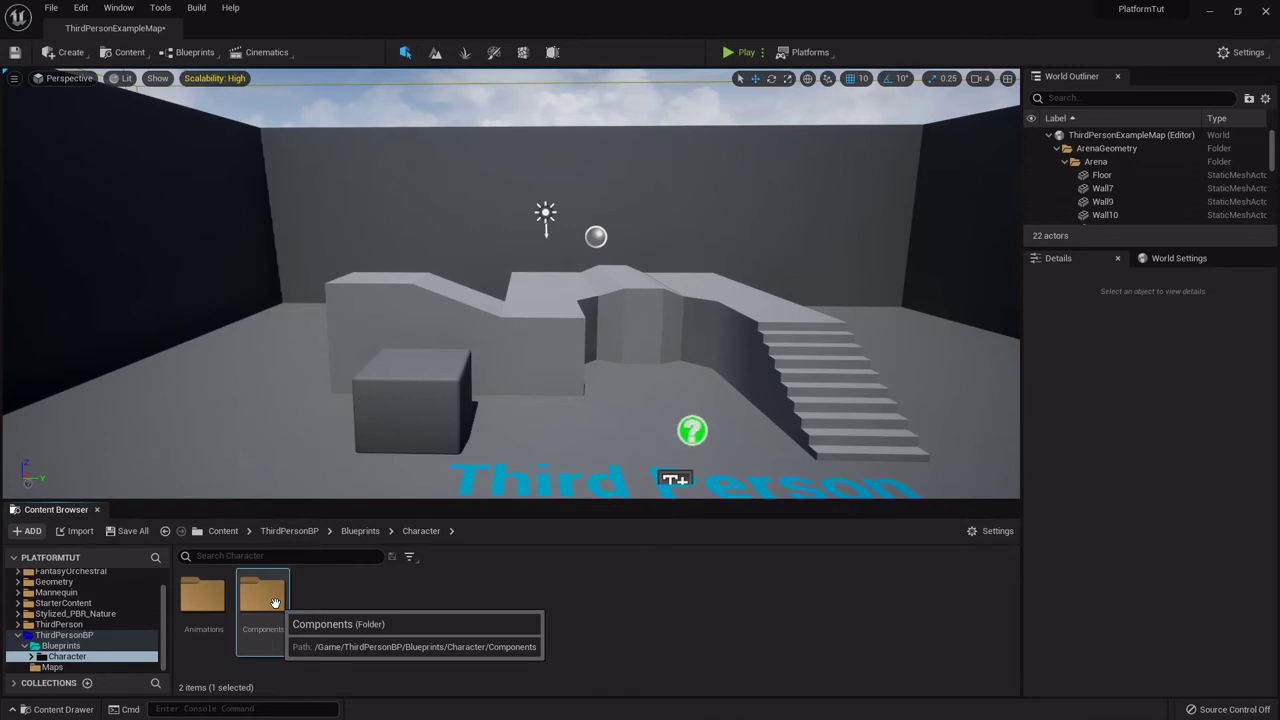
- Import Ch34_nonPBR(3) from Desktop > LeafLady into the Components folder with default FBX settings
double_click(275, 603)
left_click(75, 531)
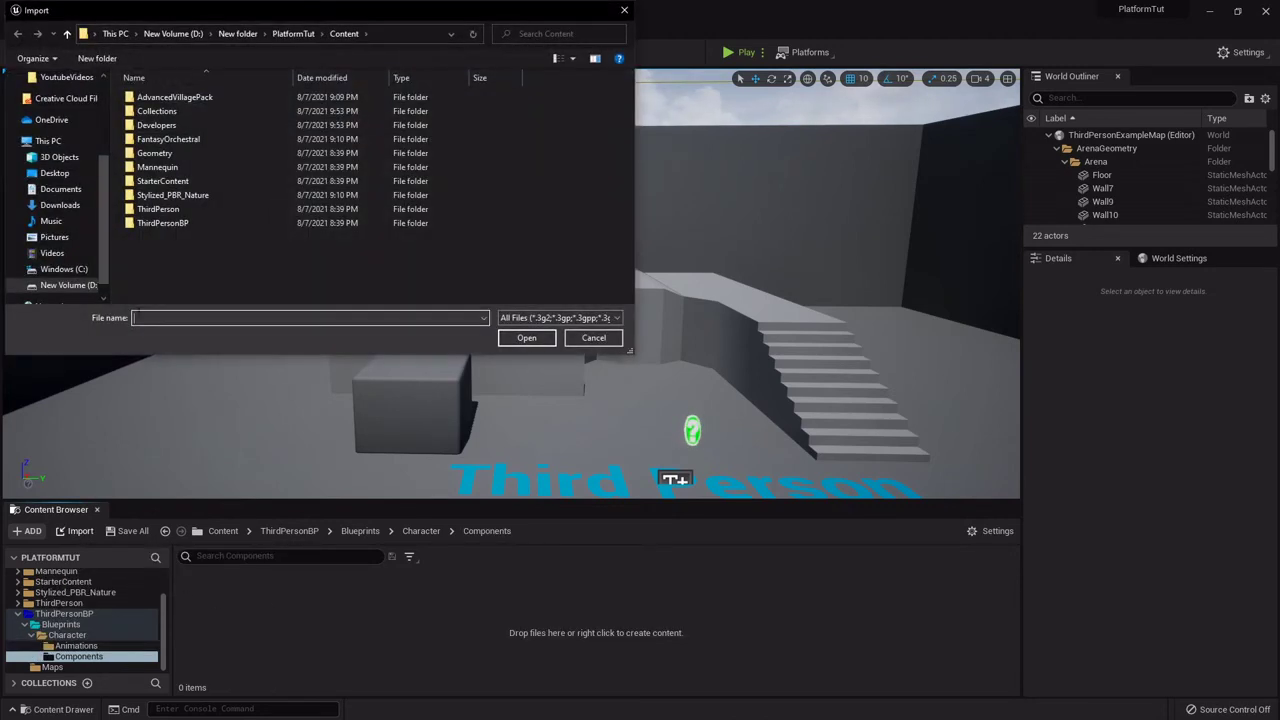
left_click(58, 174)
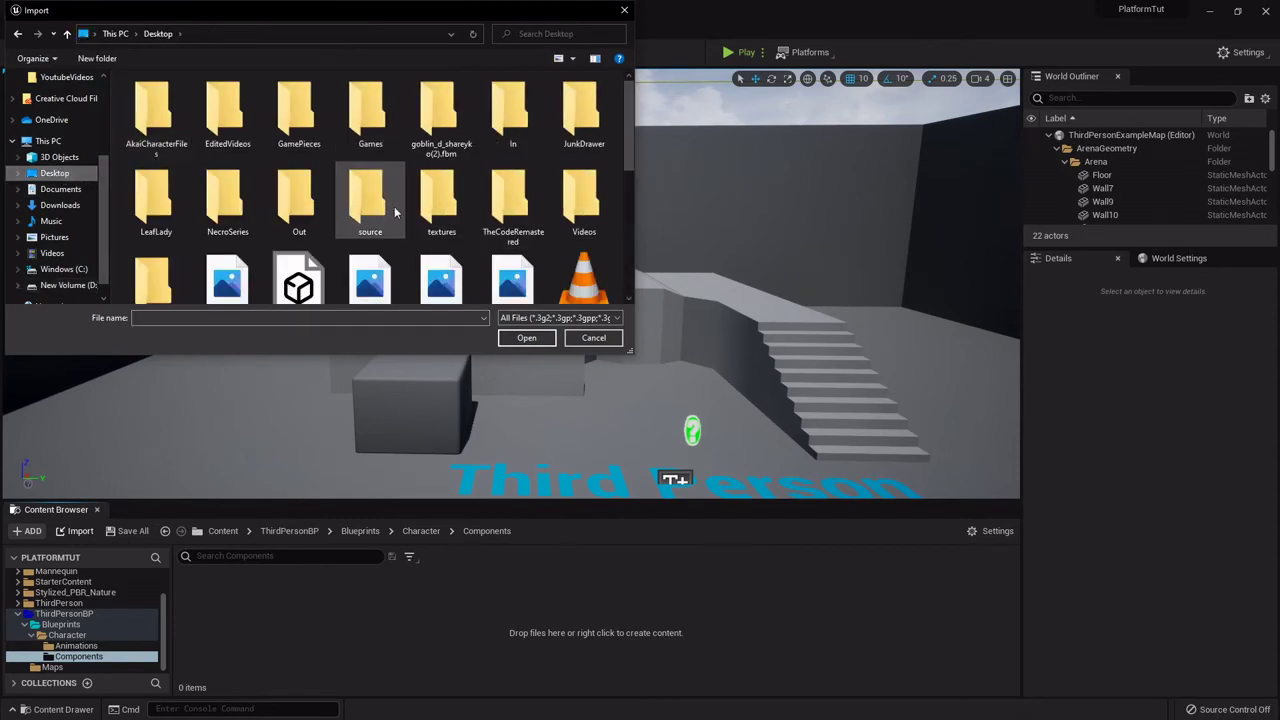
double_click(150, 215)
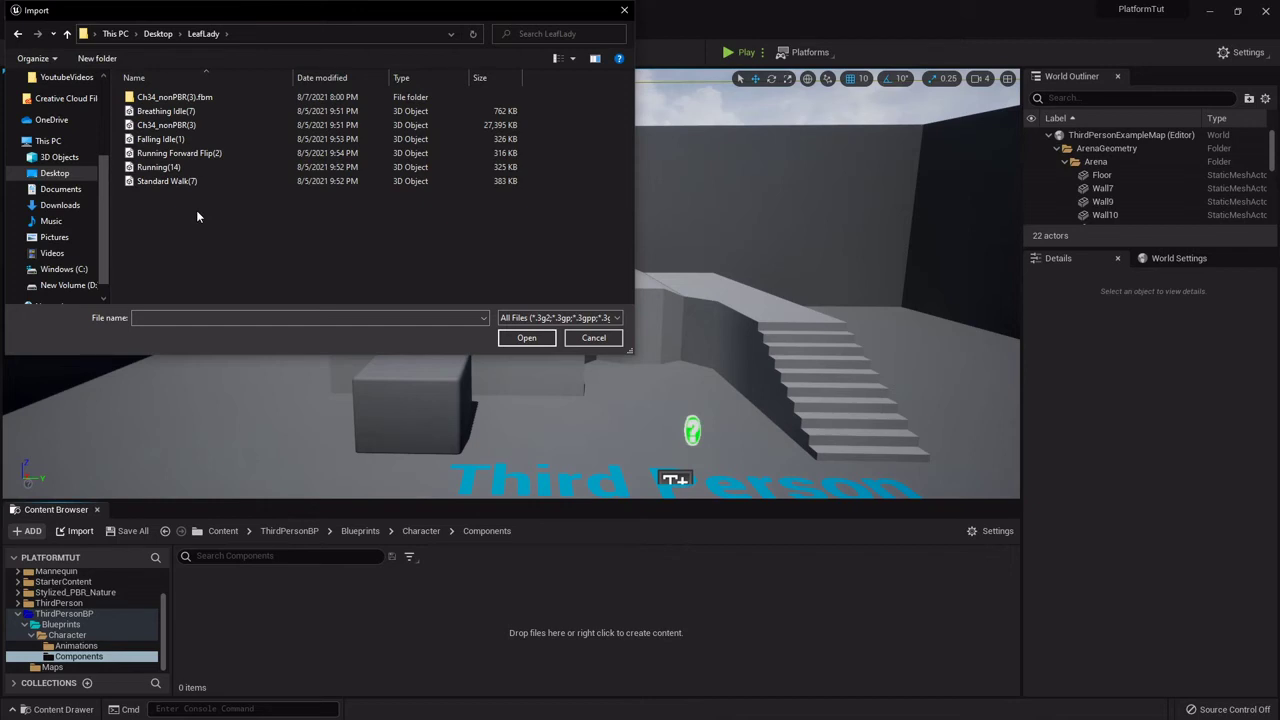
left_click(193, 126)
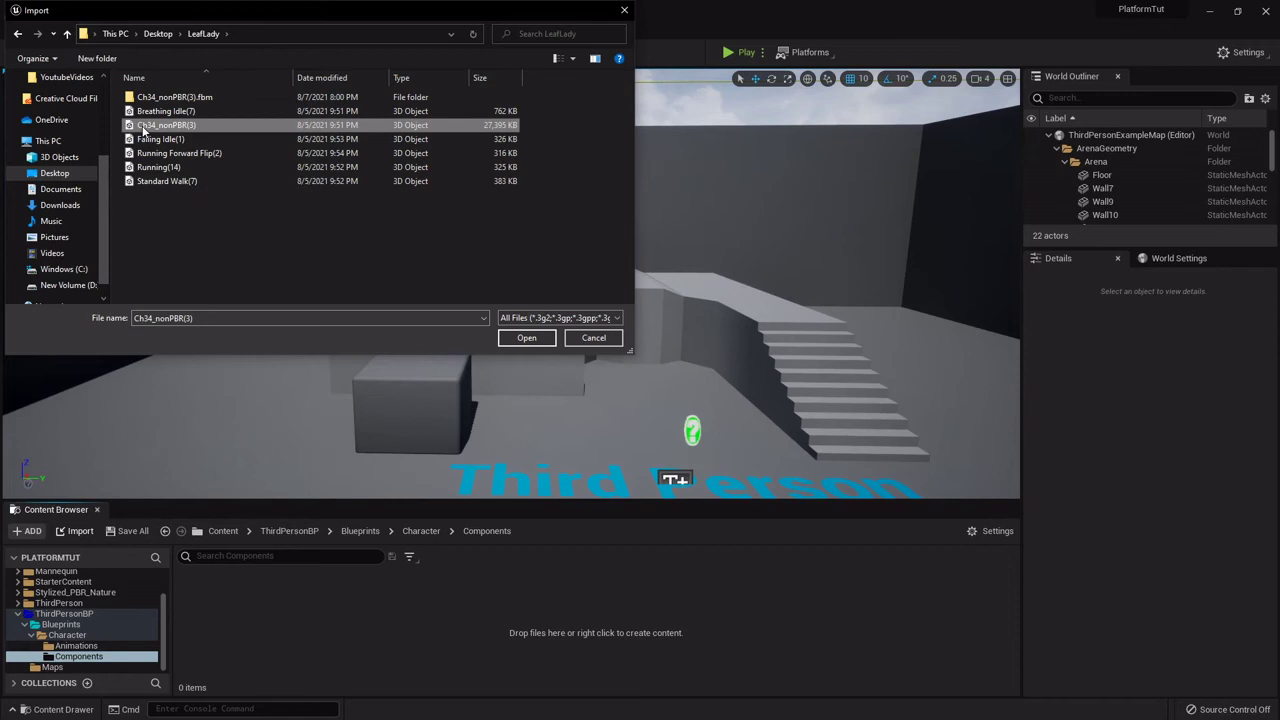
left_click(538, 340)
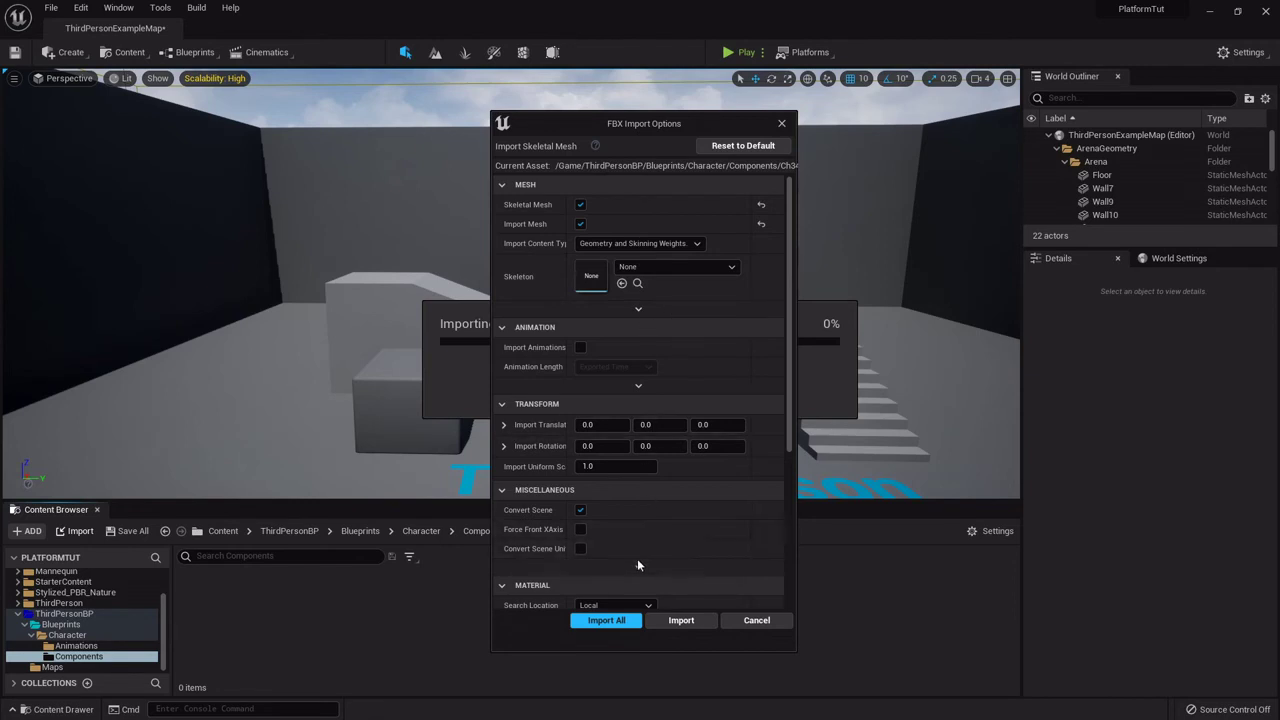
left_click(607, 621)
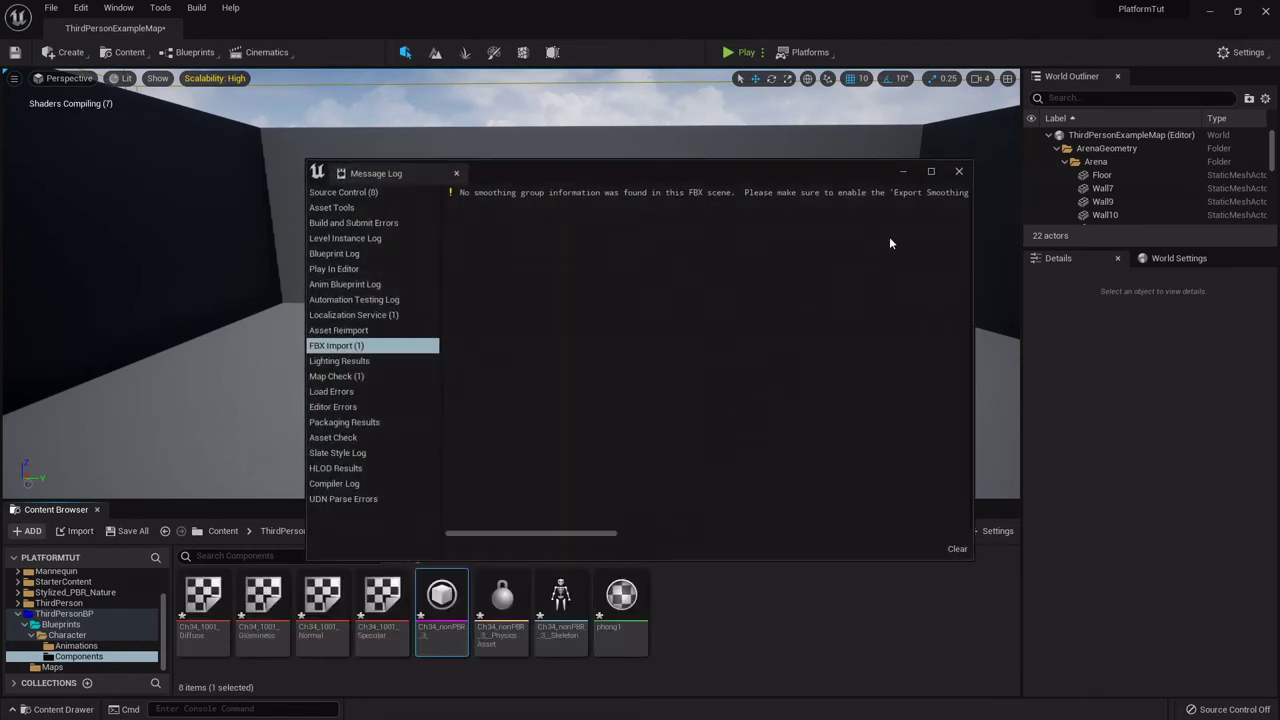
- Close the Message Log left open by the character import
left_click(961, 170)
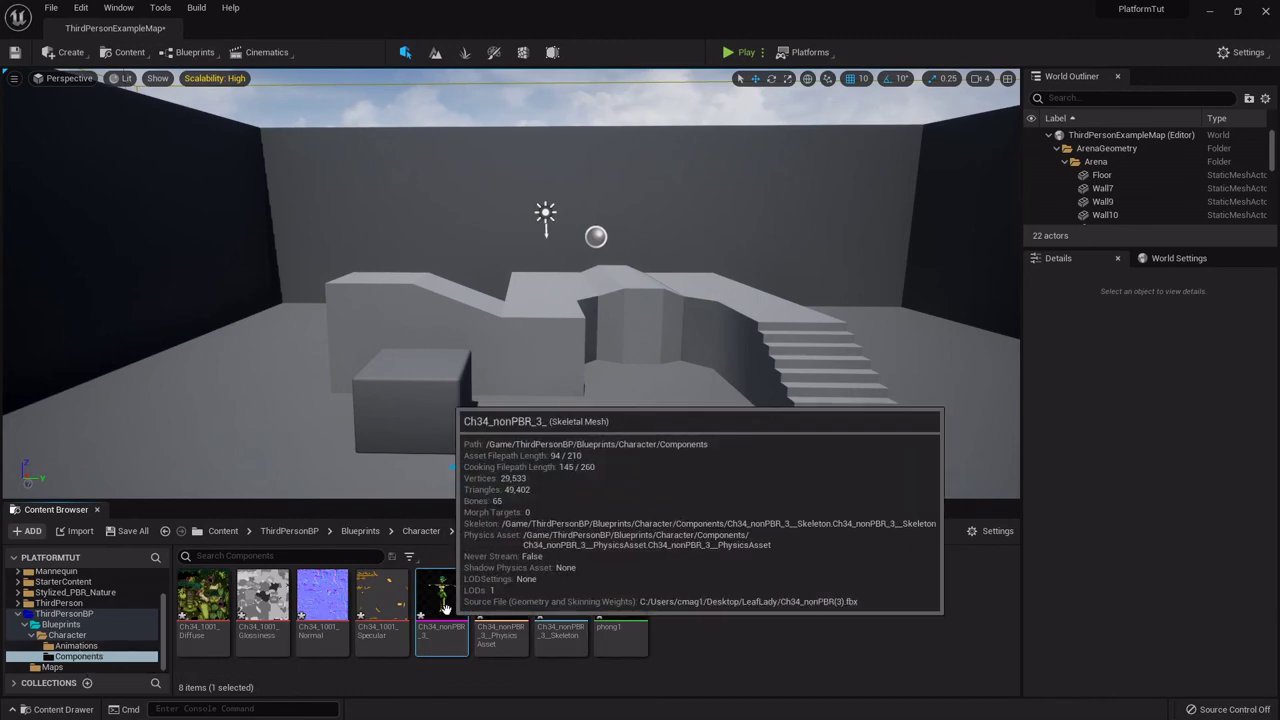
- Import the animation FBX files, Standard Walk through Breathing Idle, into Animations using Ch34_nonPBR_3__Skeleton
left_click(88, 646)
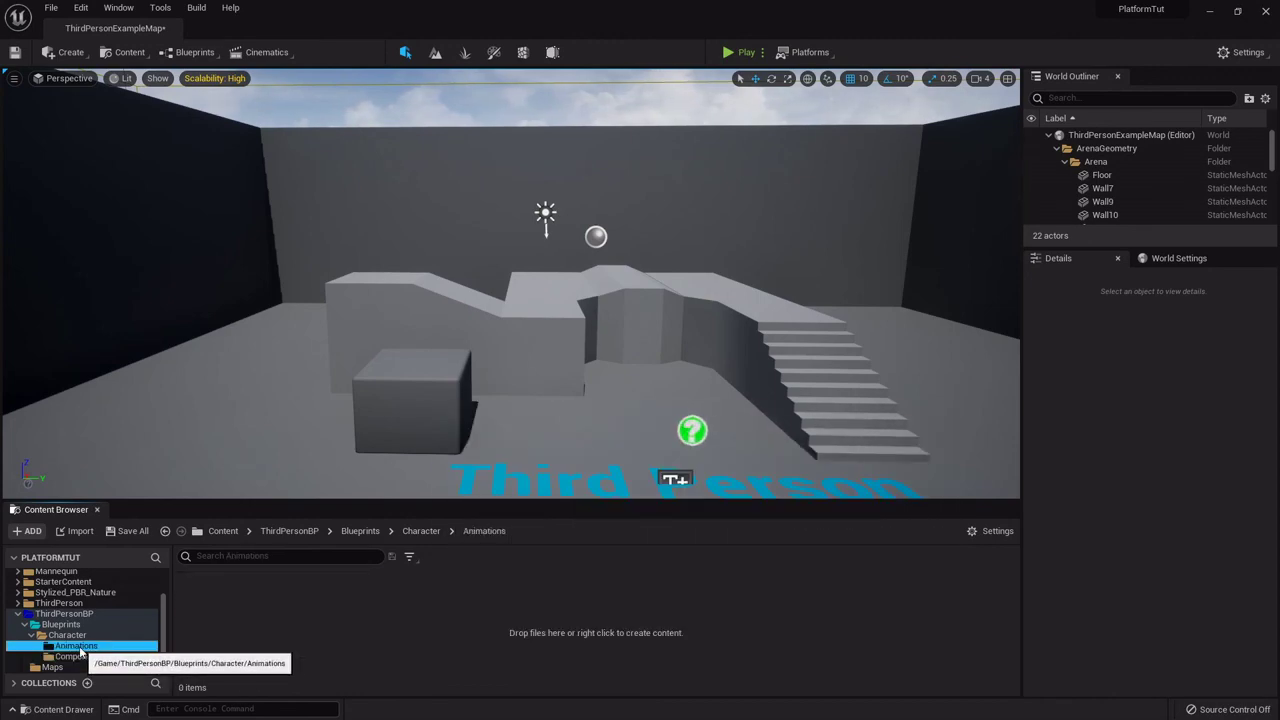
left_click(76, 531)
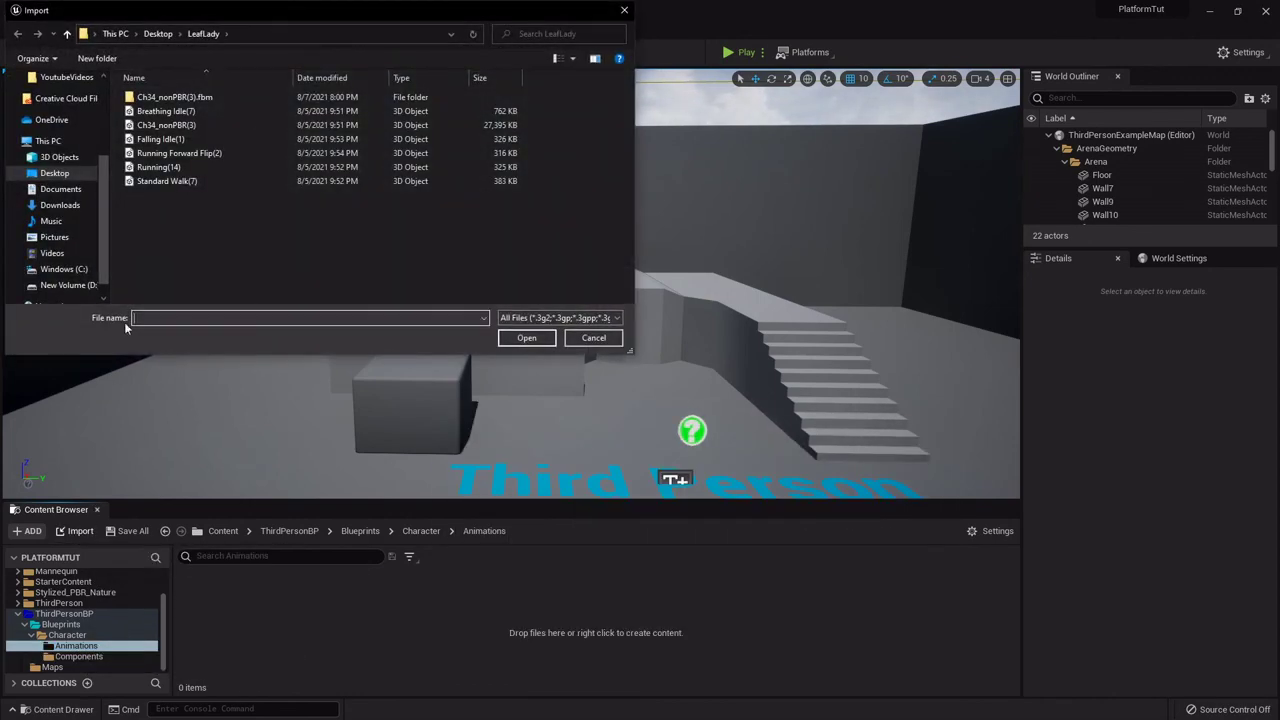
left_click(165, 184)
left_click(168, 111, "shift")
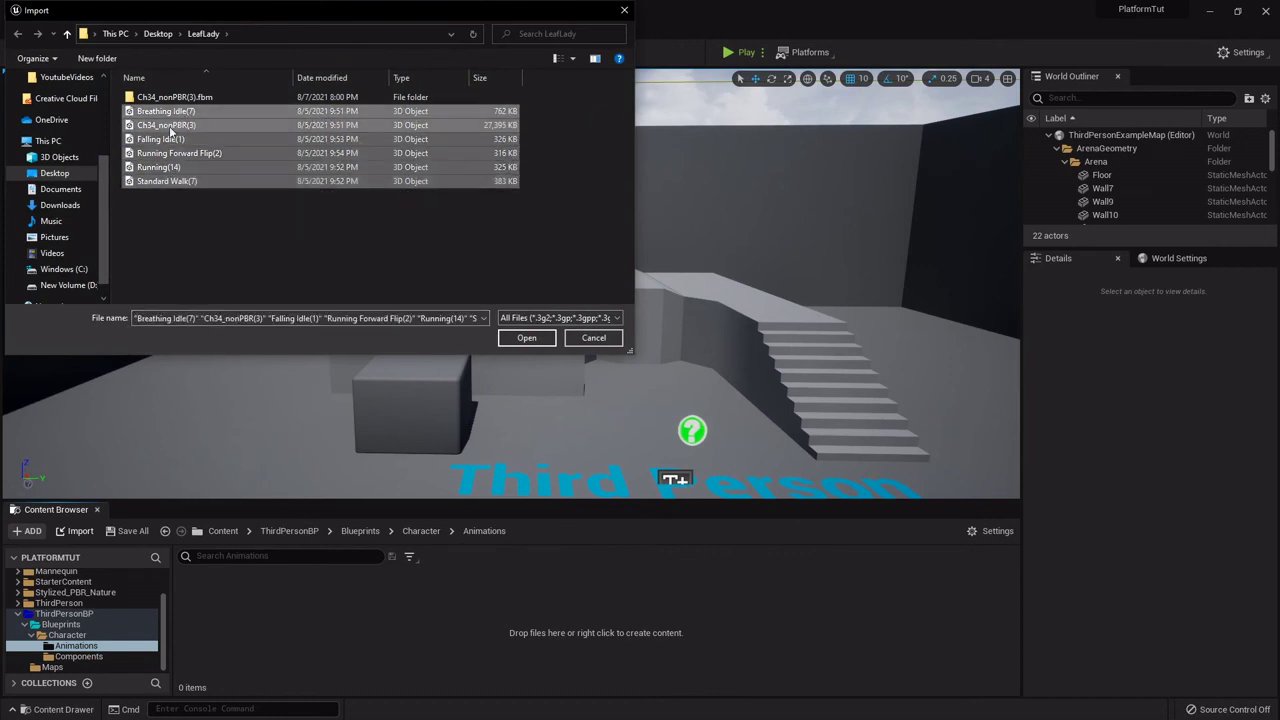
left_click(170, 127, "ctrl")
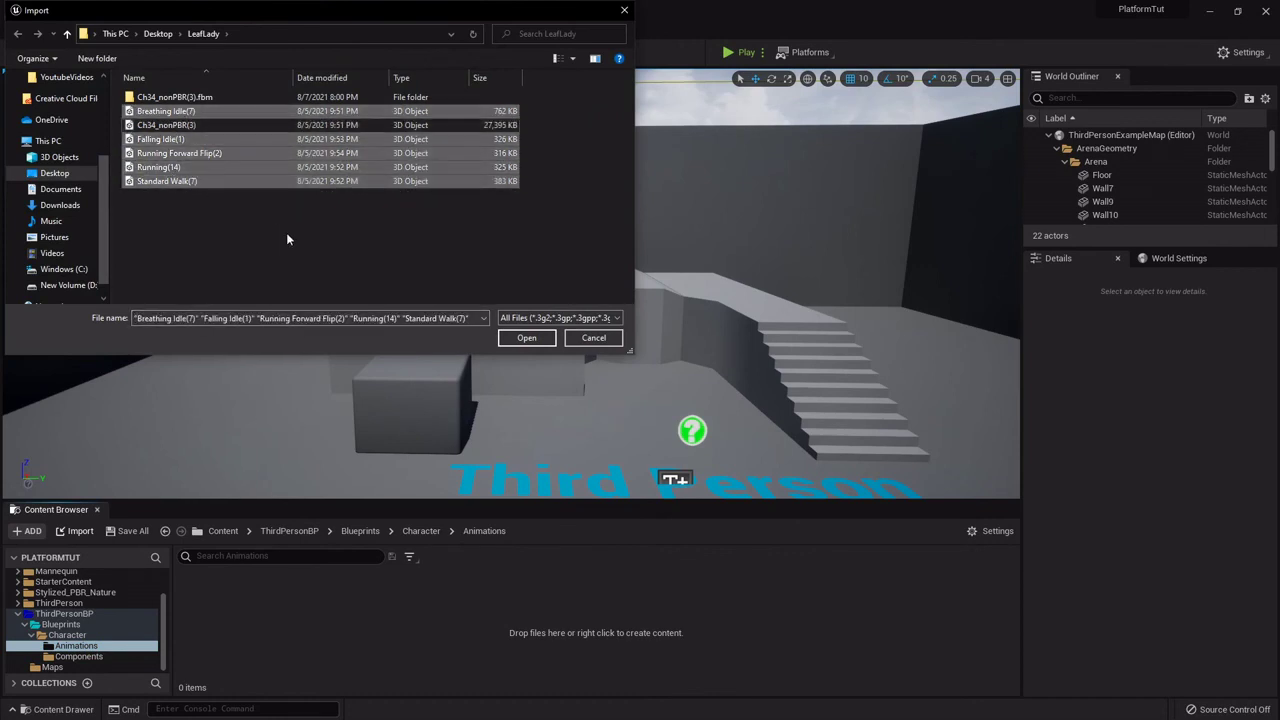
left_click(526, 338)
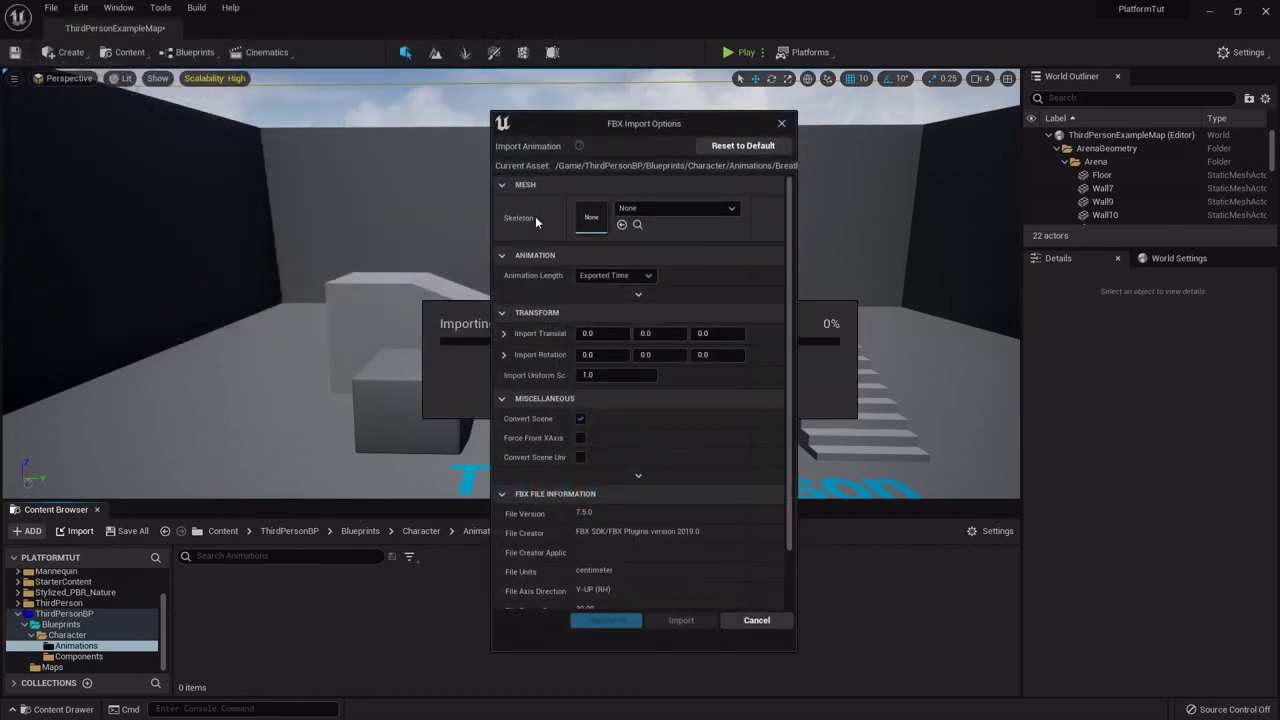
left_click(658, 209)
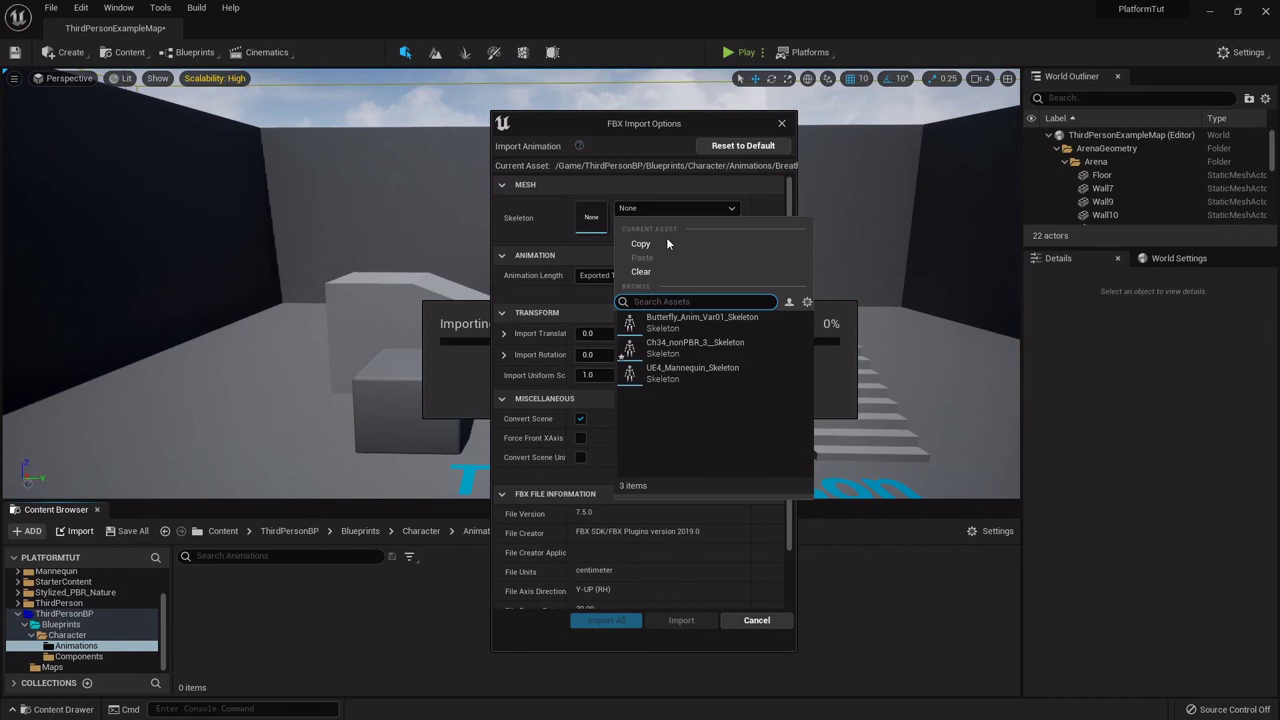
left_click(680, 344)
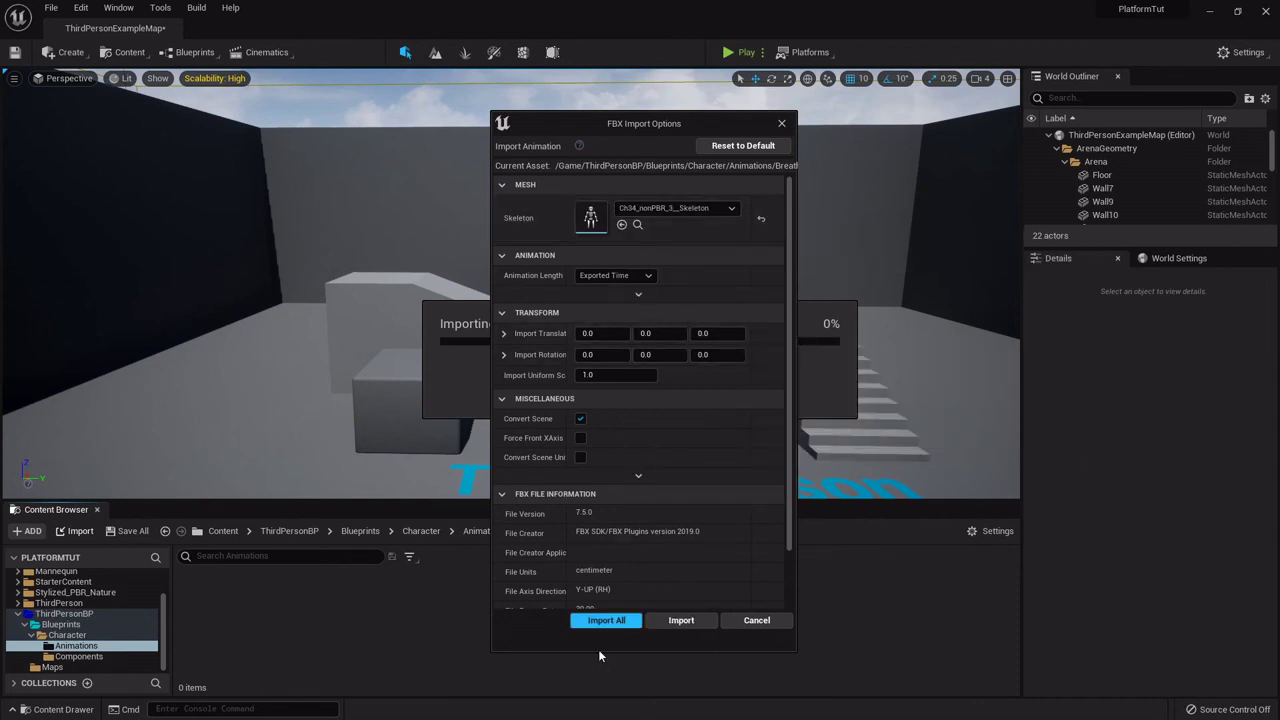
left_click(610, 620)
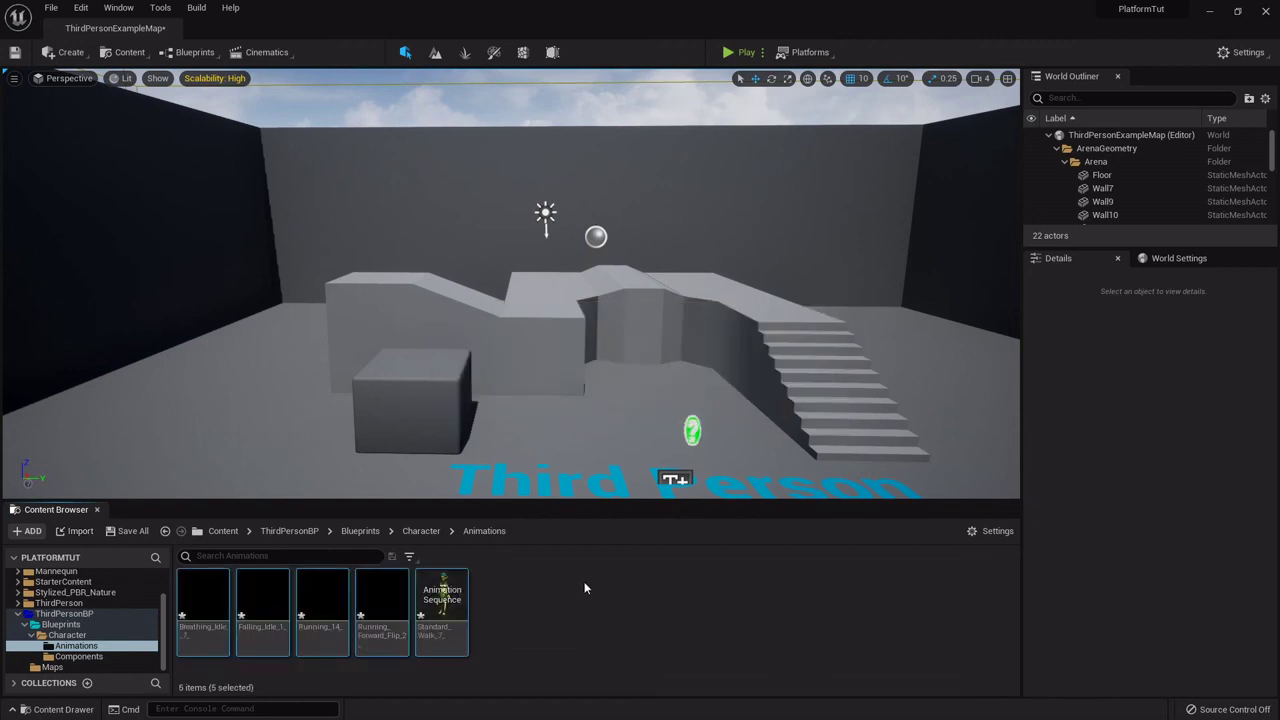
- Preview the Running_14 animation, then drag Player_BP from Blueprints into the level
double_click(322, 598)
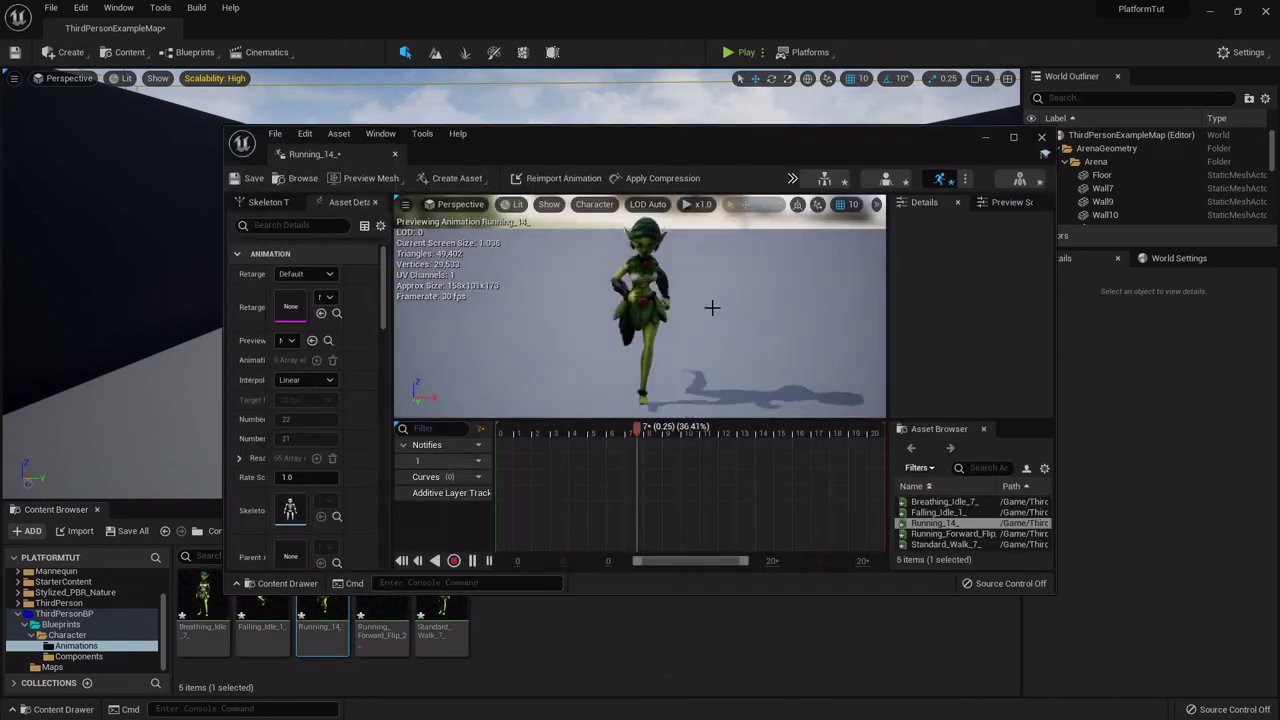
left_click(1042, 138)
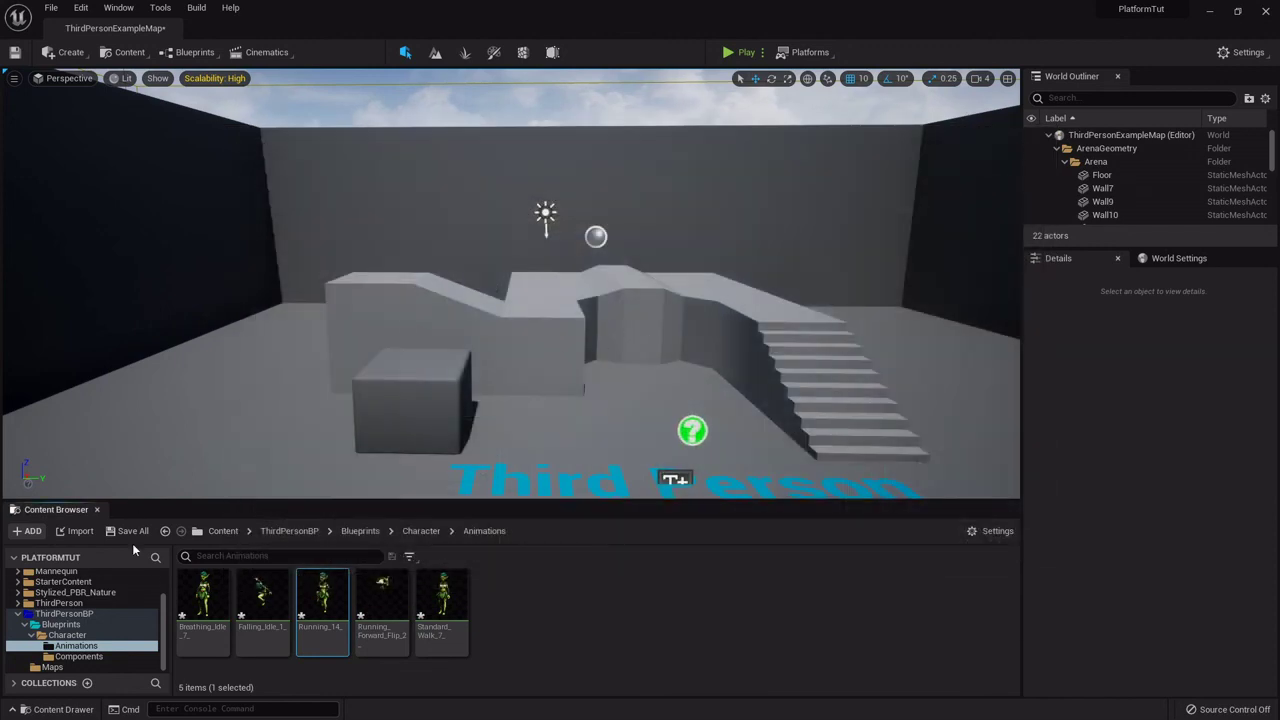
left_click(67, 635)
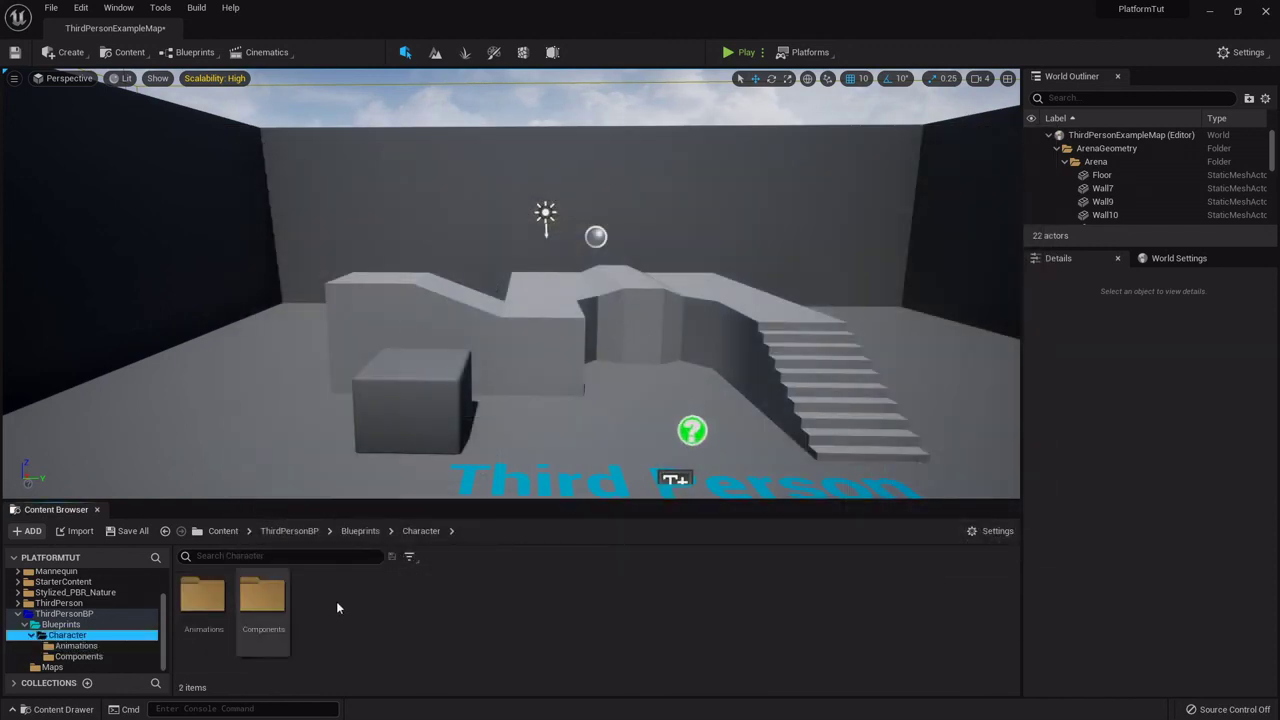
left_click(60, 624)
left_click_drag(279, 611, 514, 354)
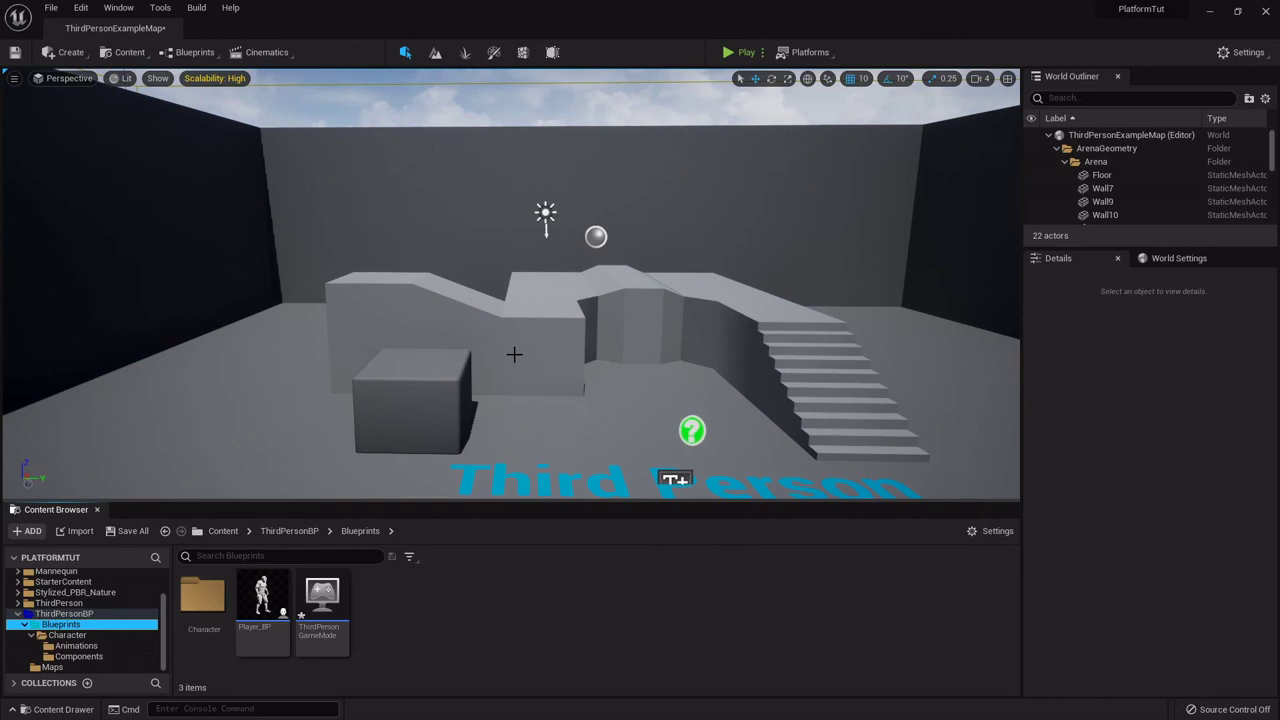
right_click_drag(514, 354, 518, 362)
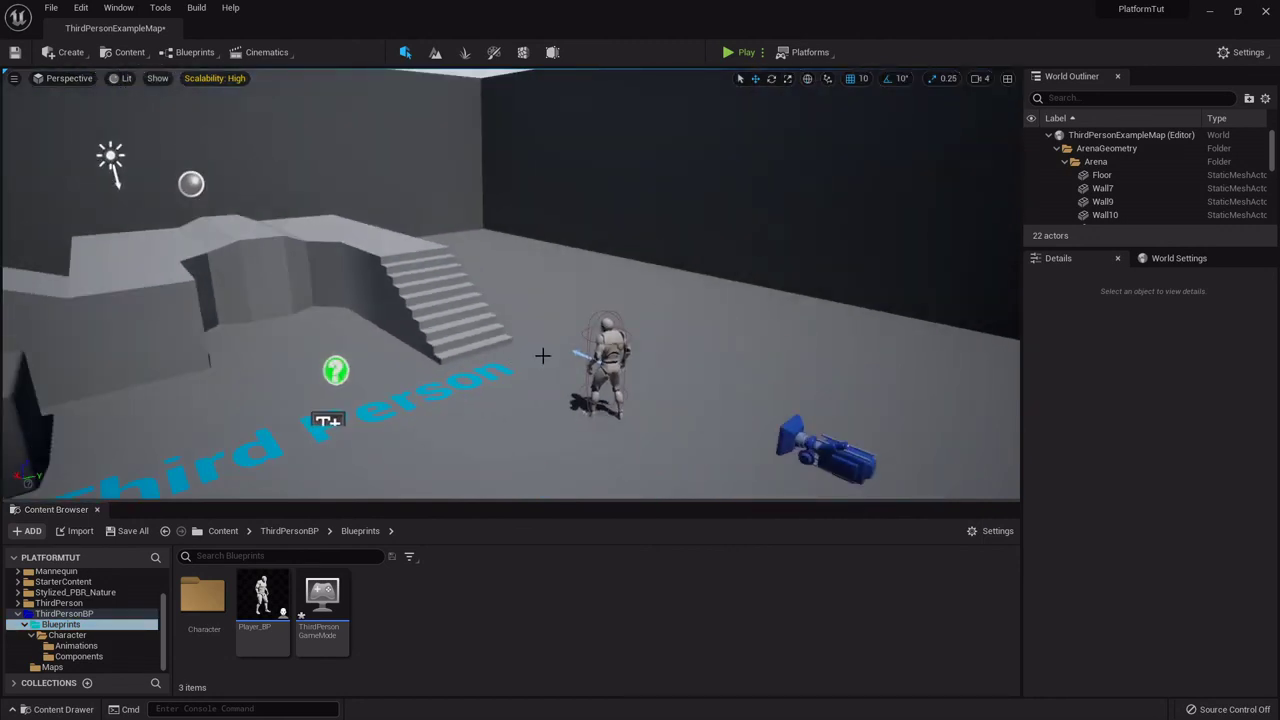